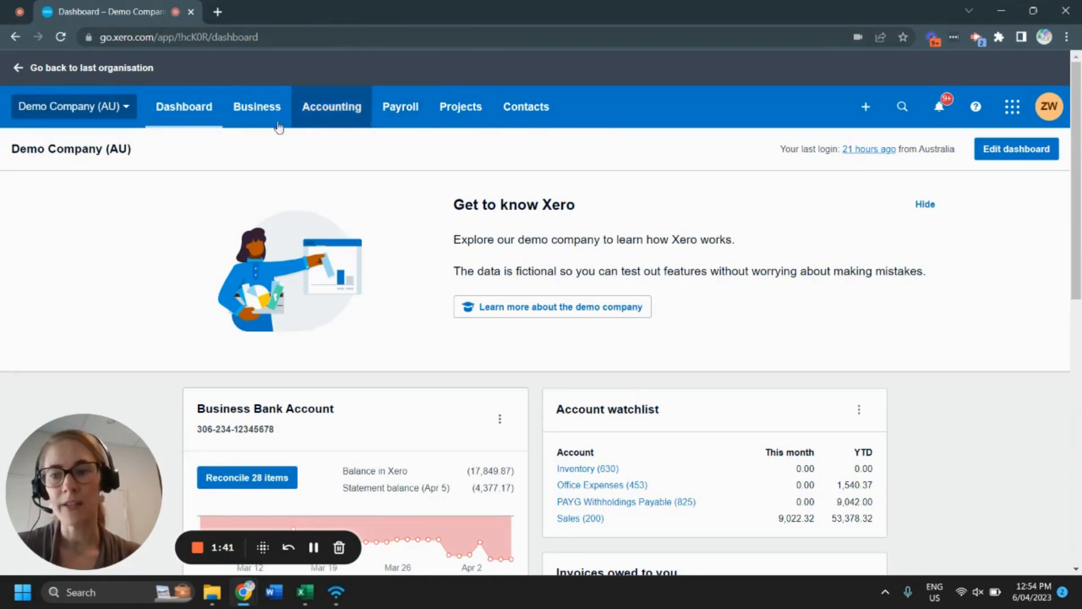
Step: Open the pay items in the organisation's payroll settings
click(118, 108)
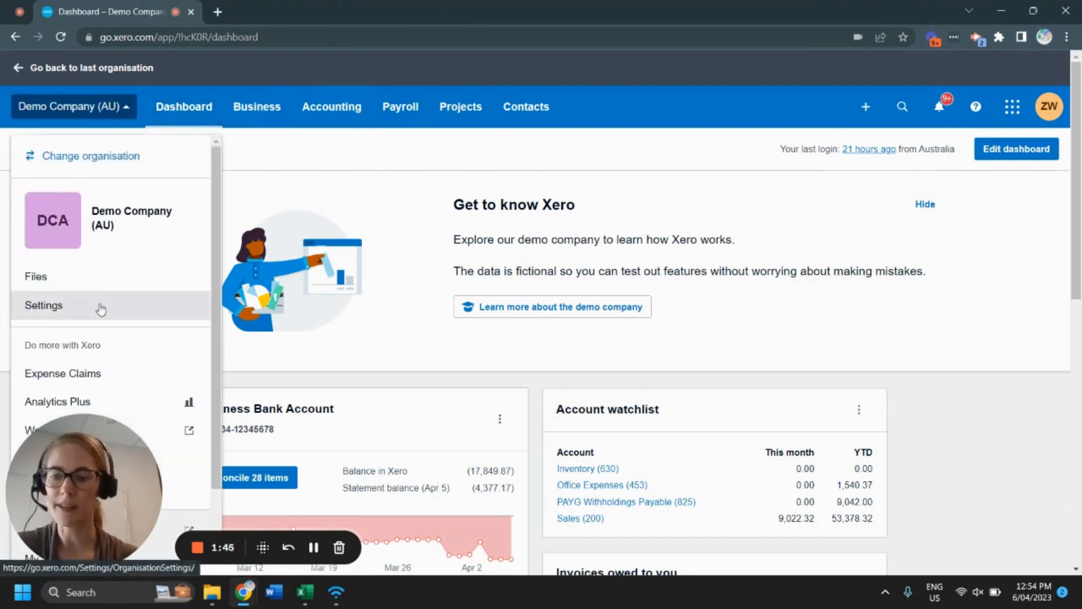
click(406, 116)
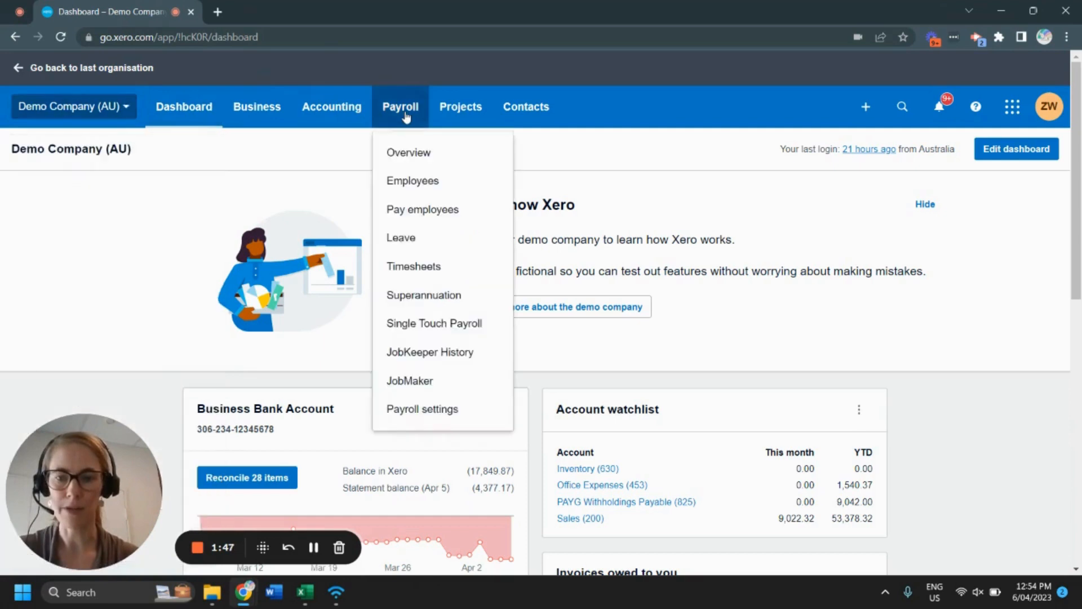
click(434, 410)
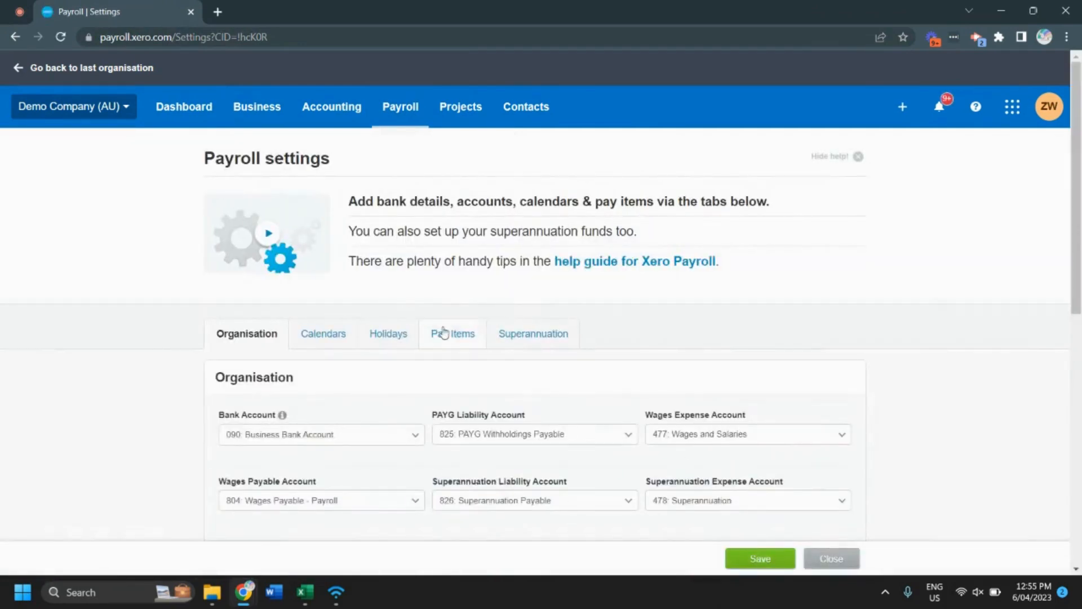
click(452, 338)
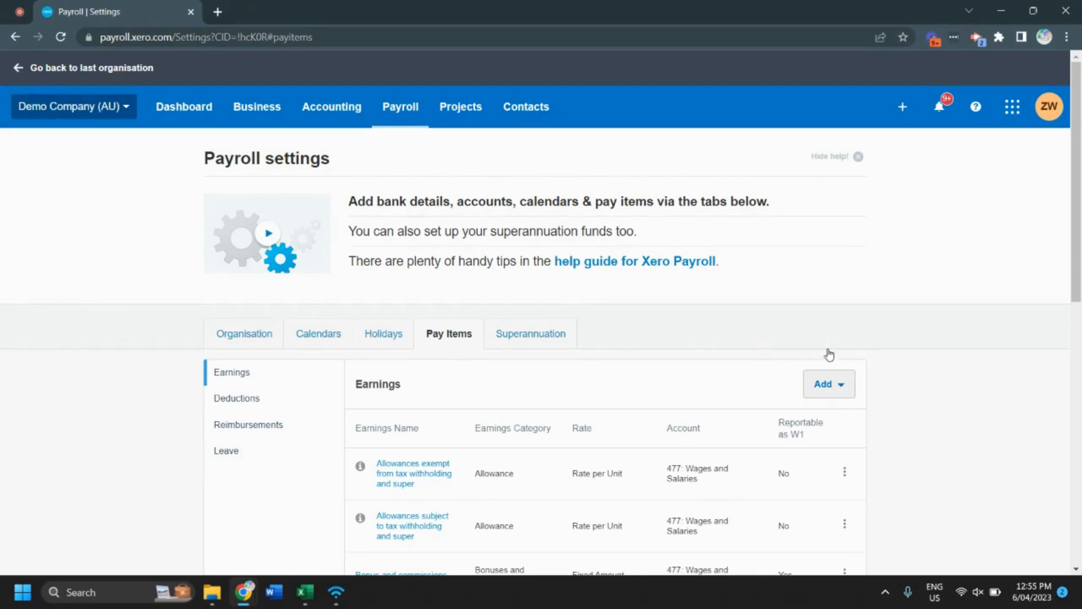
Step: Start a new Allowance earnings item and name it Industry Allowance
click(828, 385)
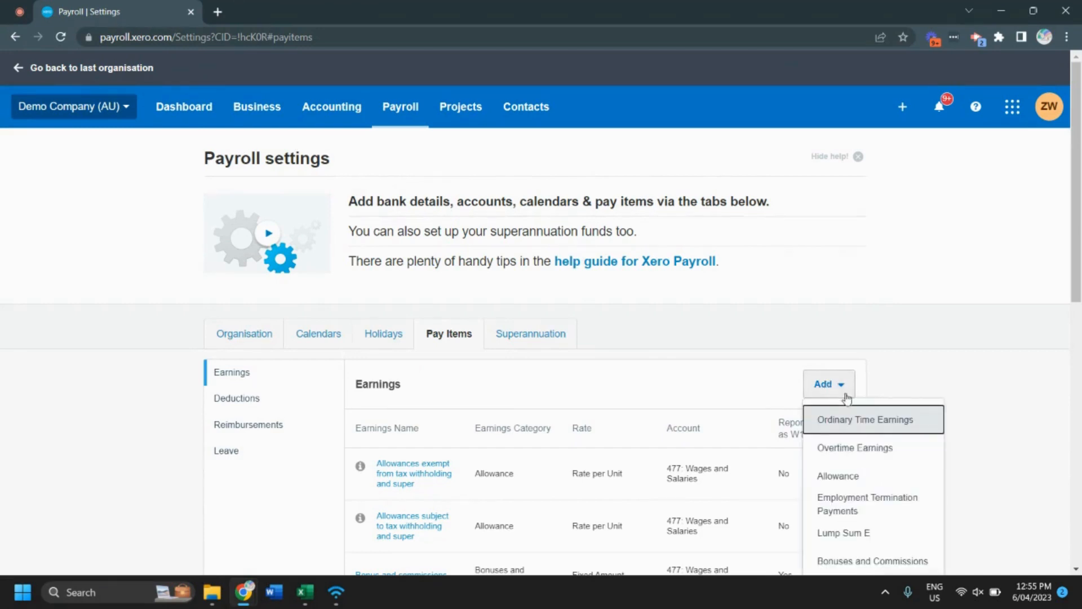
click(854, 476)
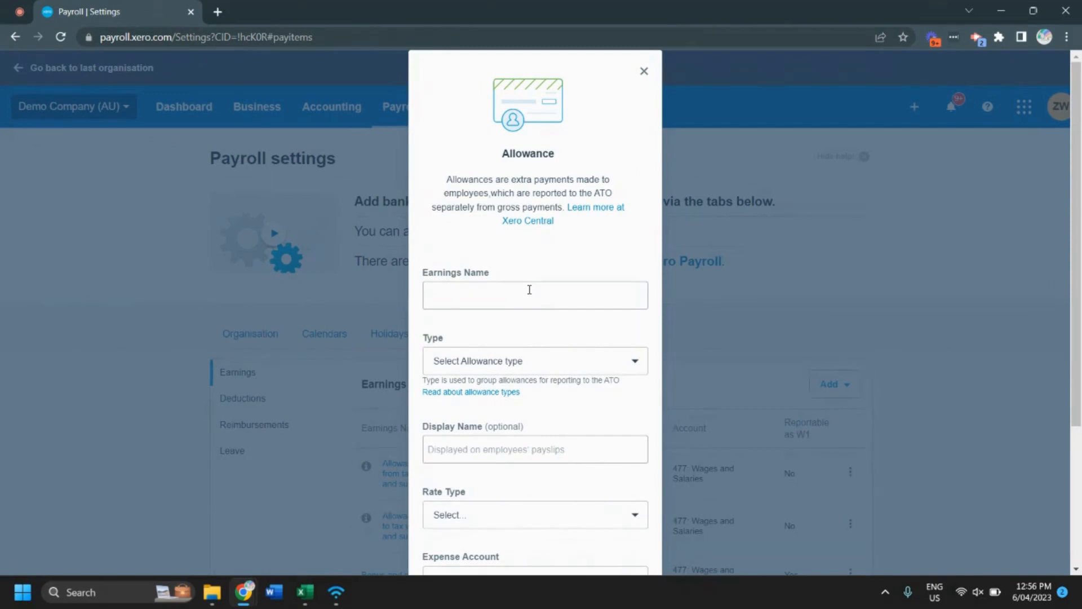
click(524, 299)
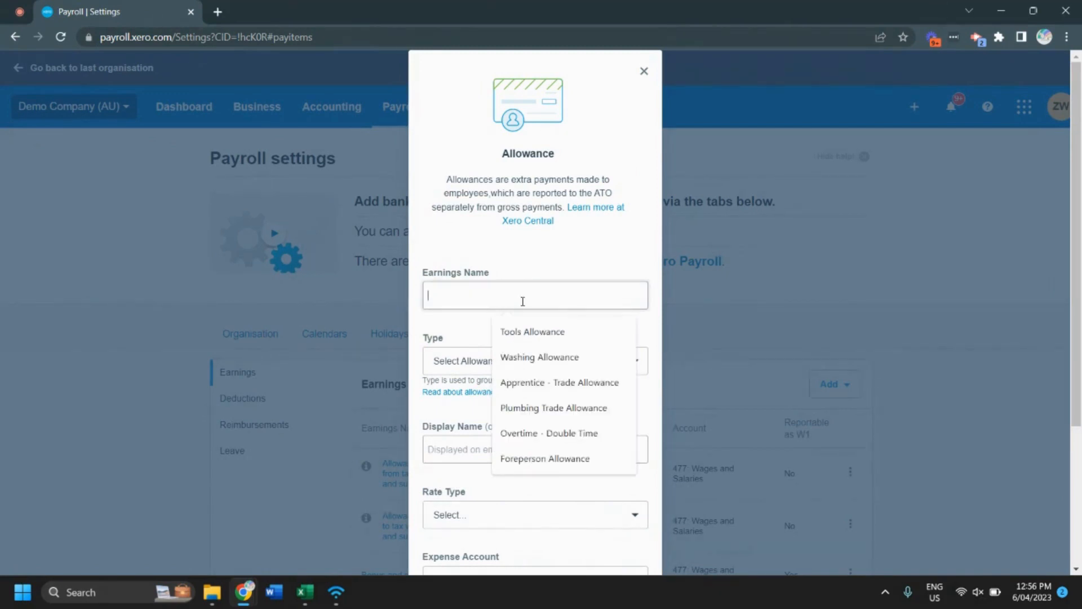
text(Industry Allowance)
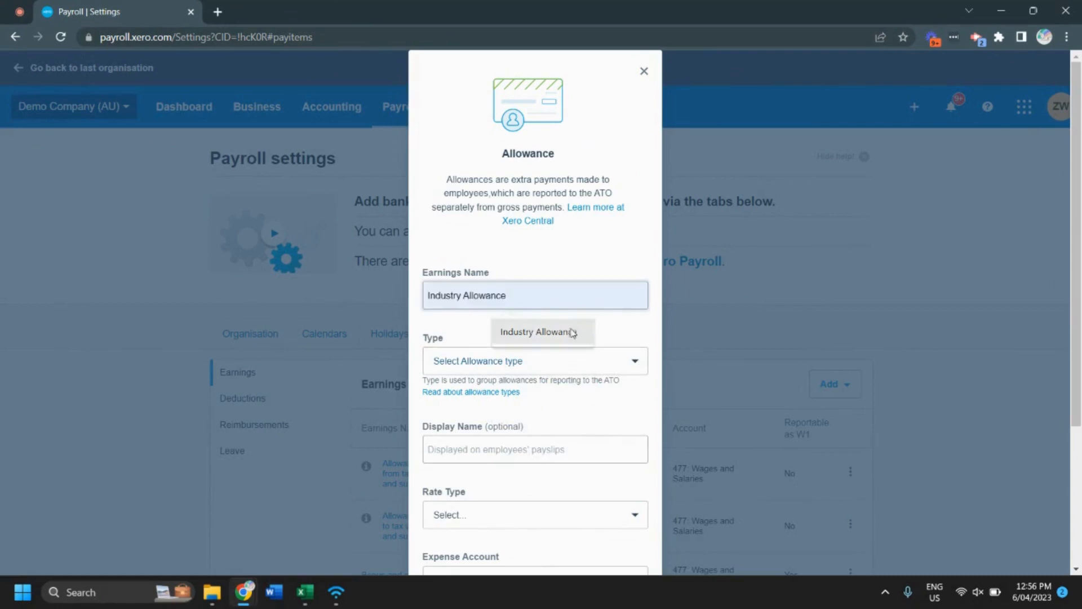
click(572, 332)
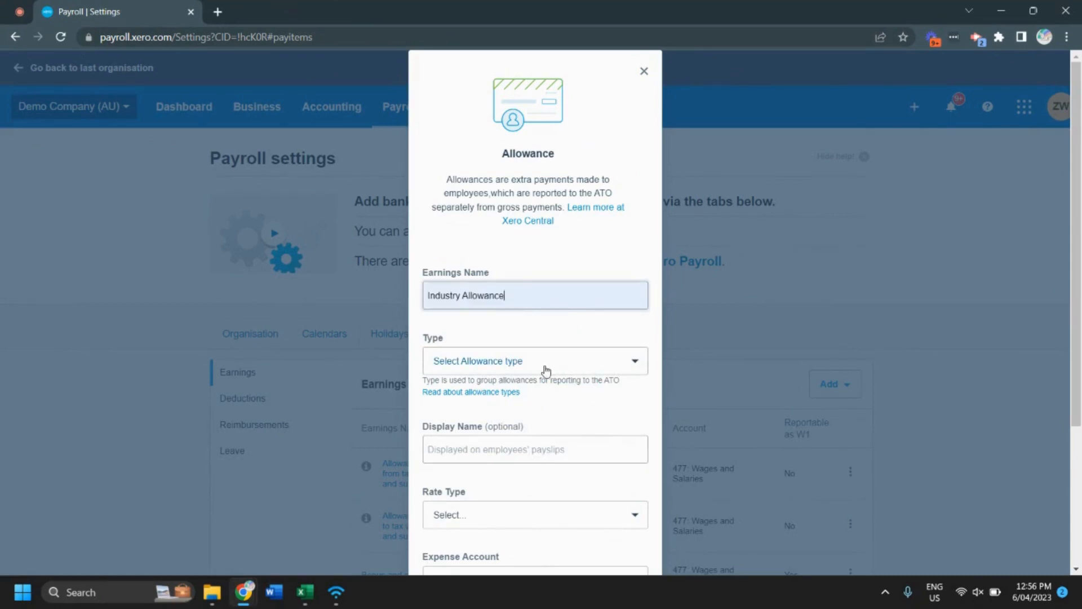
Step: Set the allowance's type to Tasks and its display name to Industry Allowance
scroll(549, 363, down, 3)
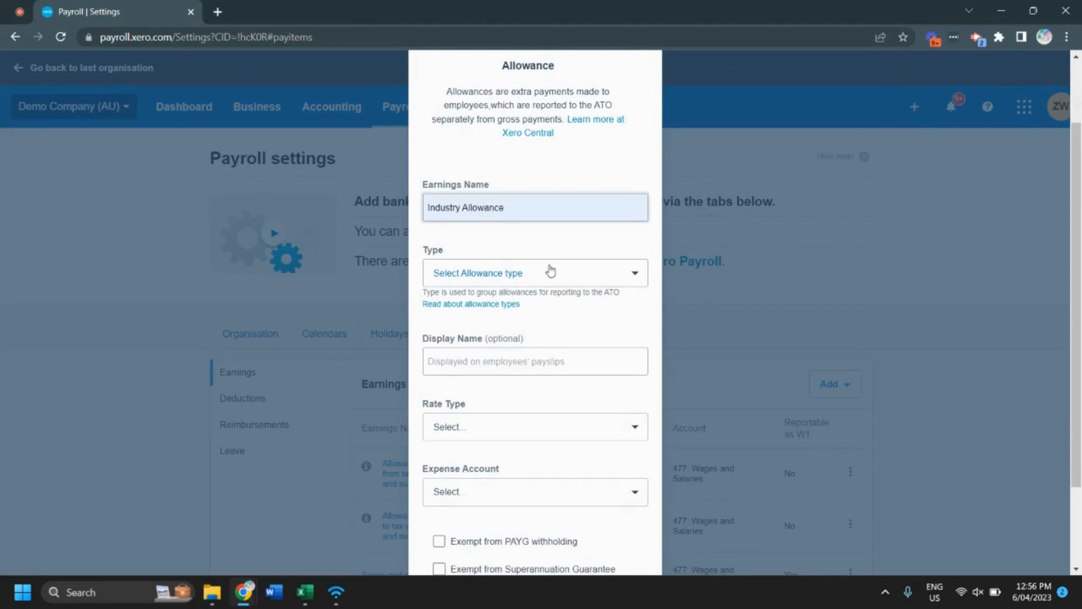
click(551, 273)
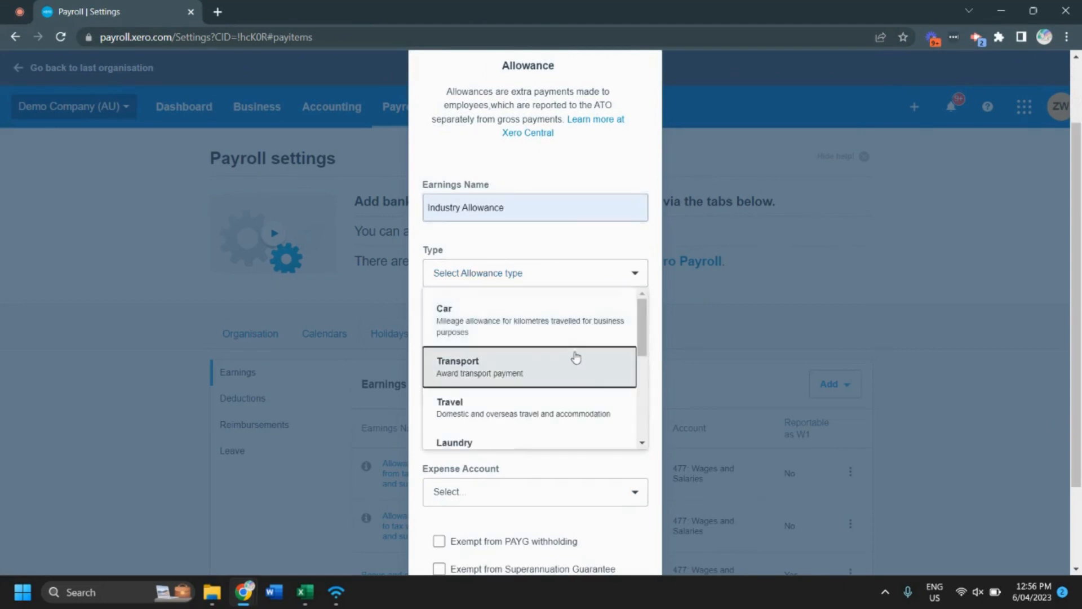
scroll(580, 378, down, 1)
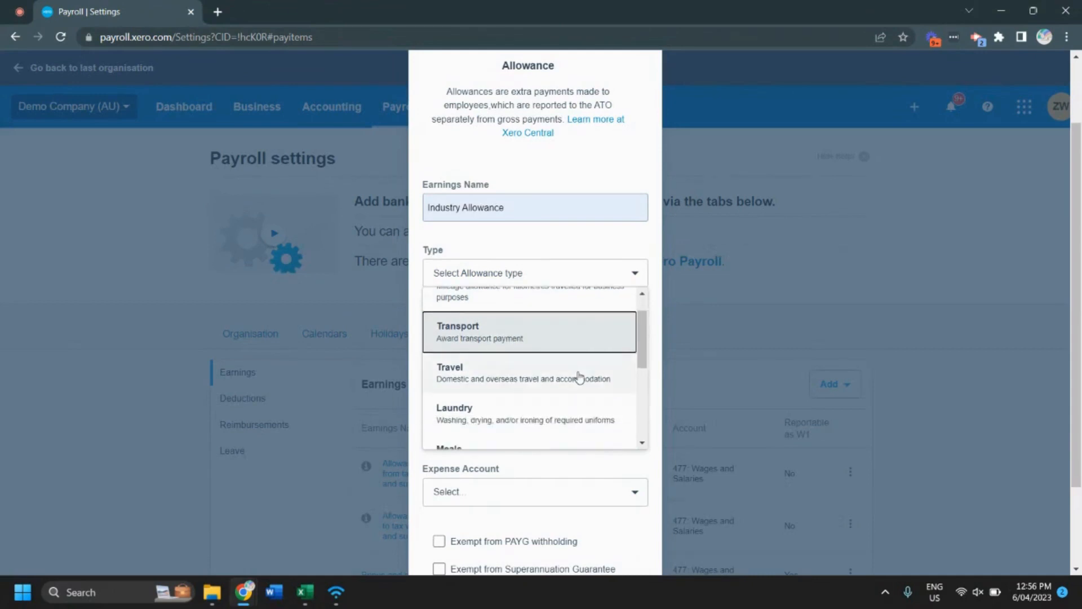
scroll(579, 377, down, 2)
scroll(578, 376, down, 3)
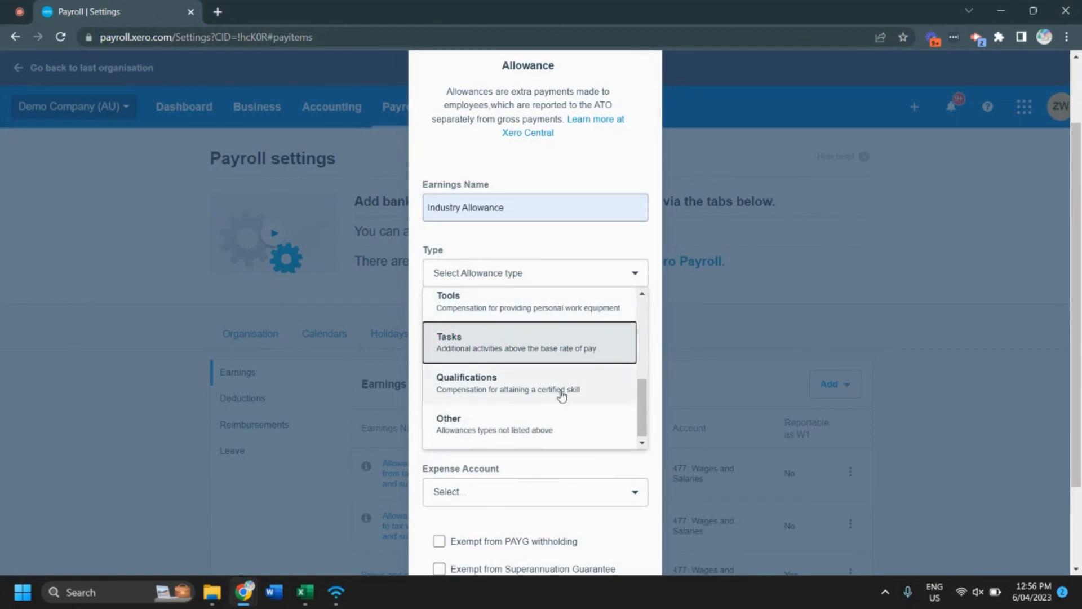
click(549, 345)
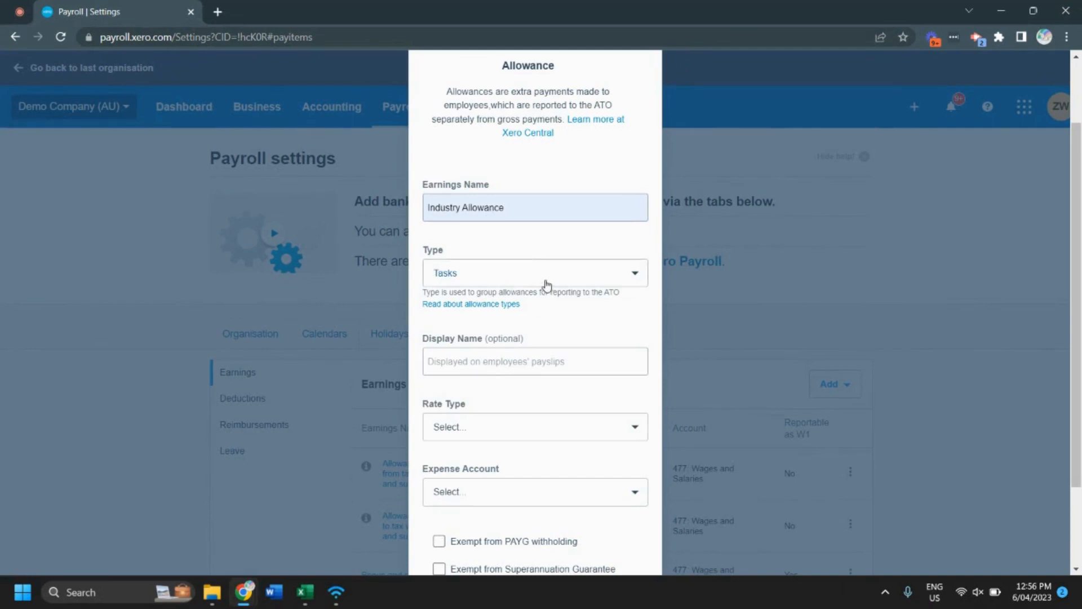
click(545, 281)
click(557, 241)
click(538, 360)
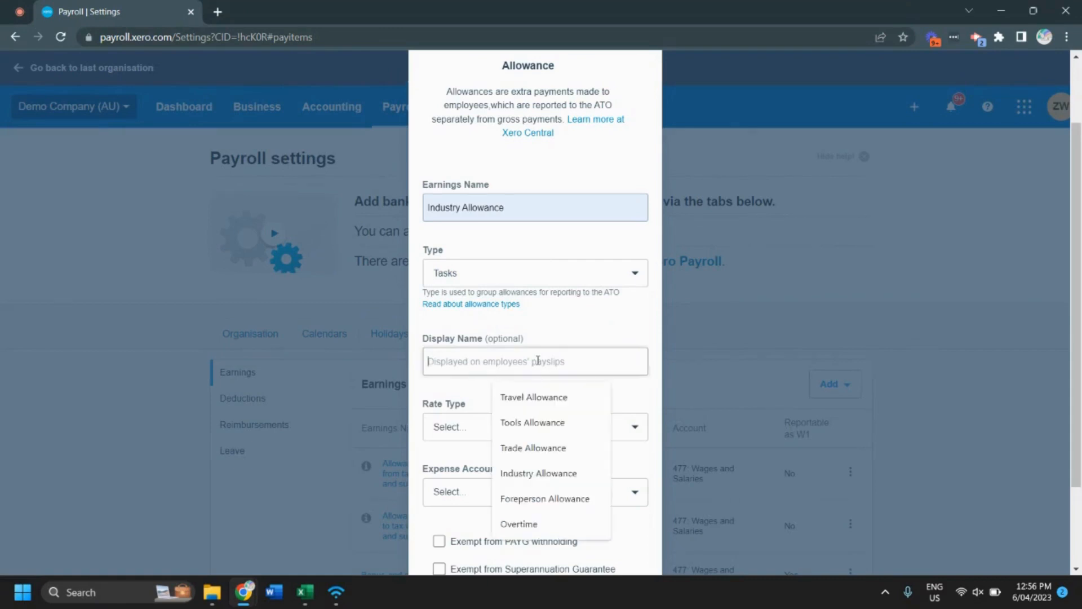
click(549, 473)
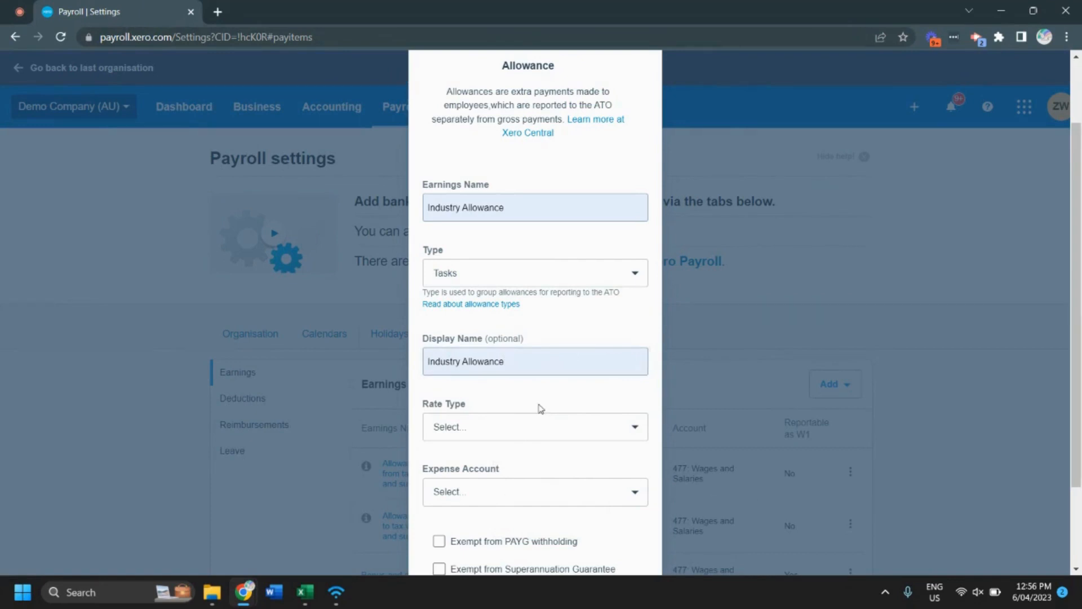
Step: Set the allowance's rate type to Rate per Unit, with Hours as the type of units and a rate of .916052631
scroll(541, 408, down, 2)
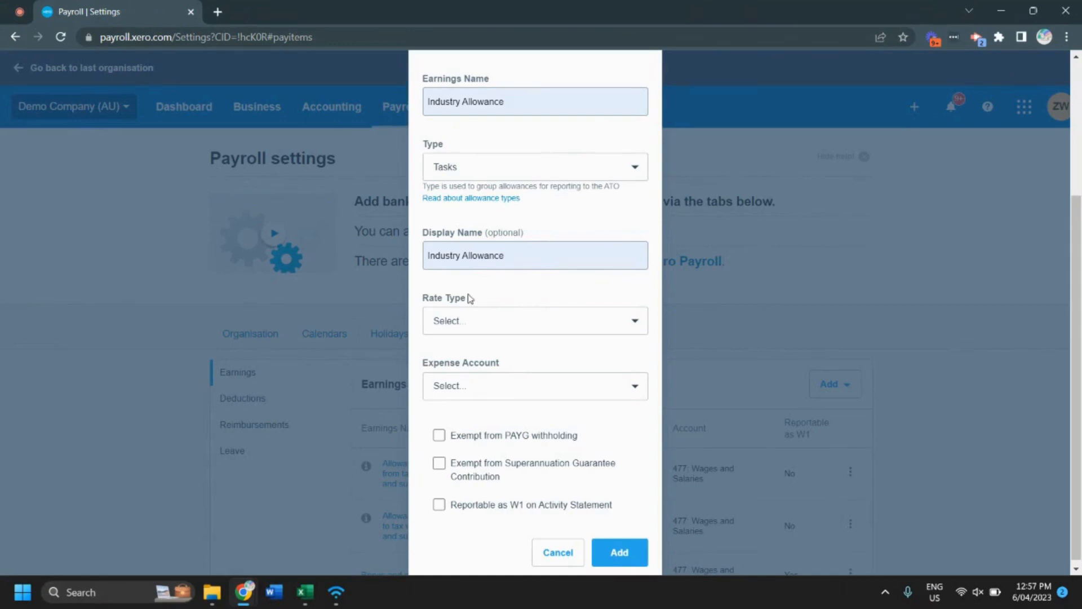
click(442, 323)
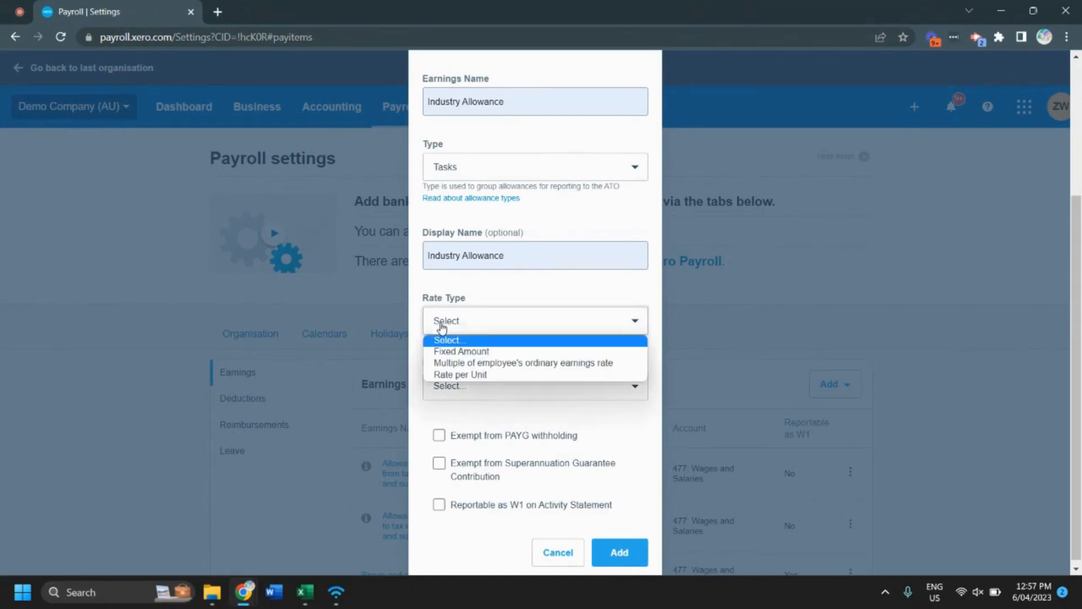
click(455, 375)
click(486, 384)
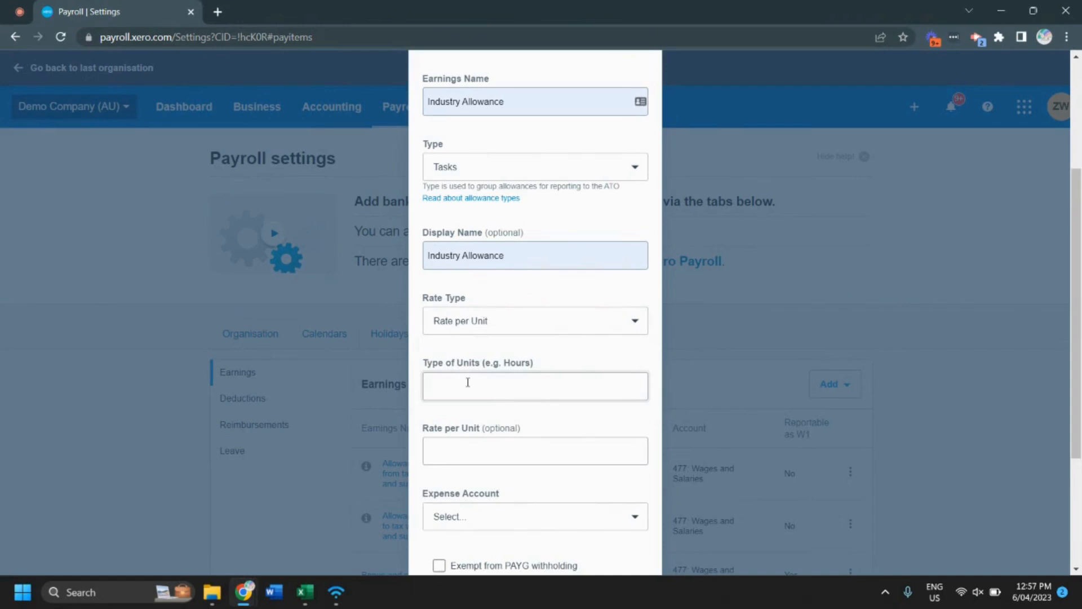
text(Hours)
key(Tab)
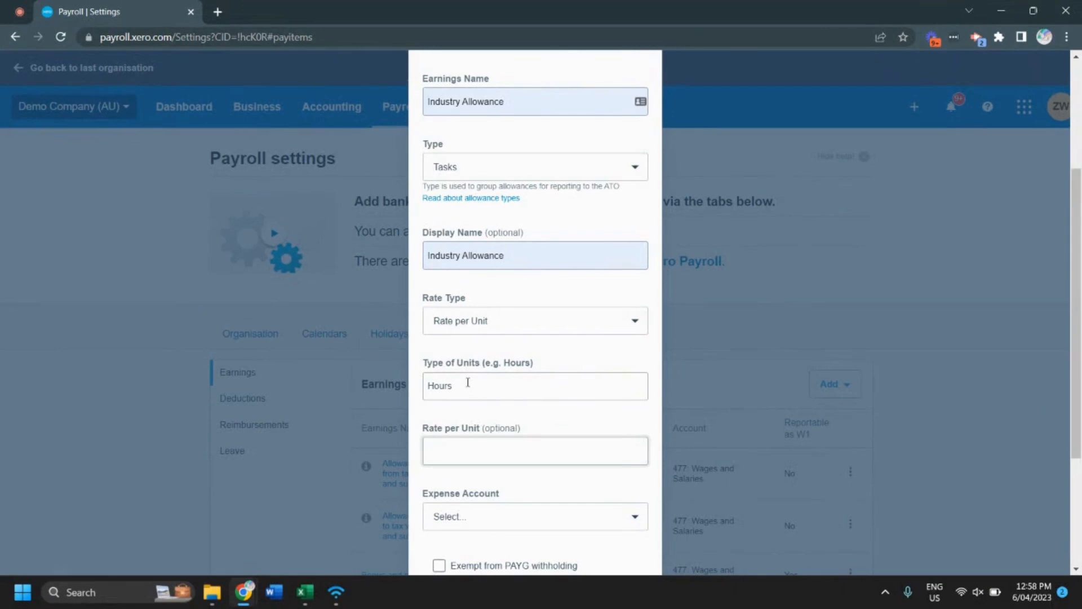
text(916052631)
Step: Assign the allowance to the expense account 477: Wages and Salaries
click(563, 485)
scroll(580, 483, down, 3)
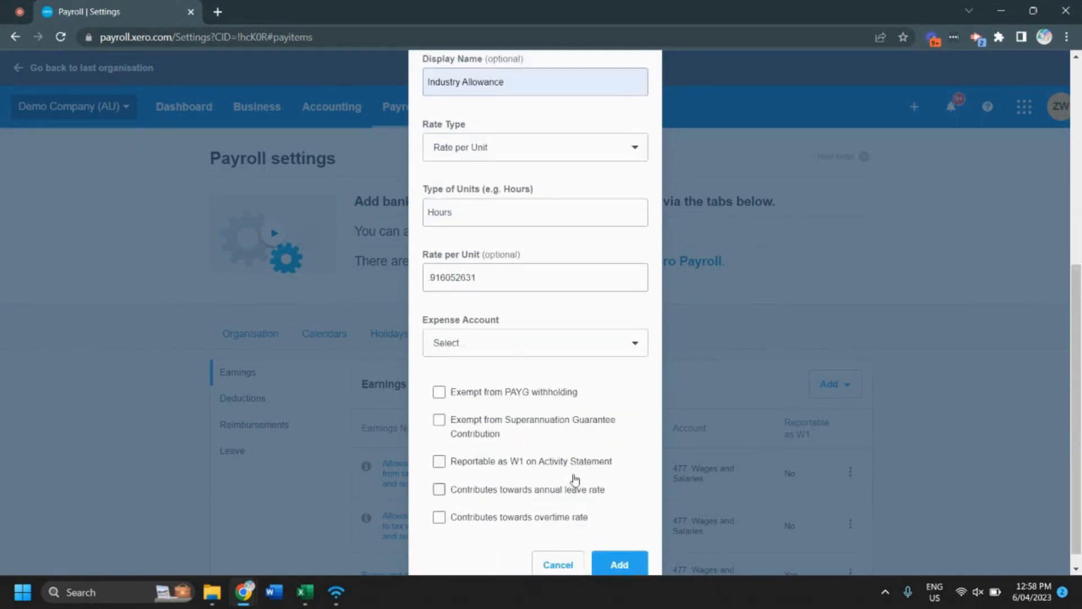
click(553, 327)
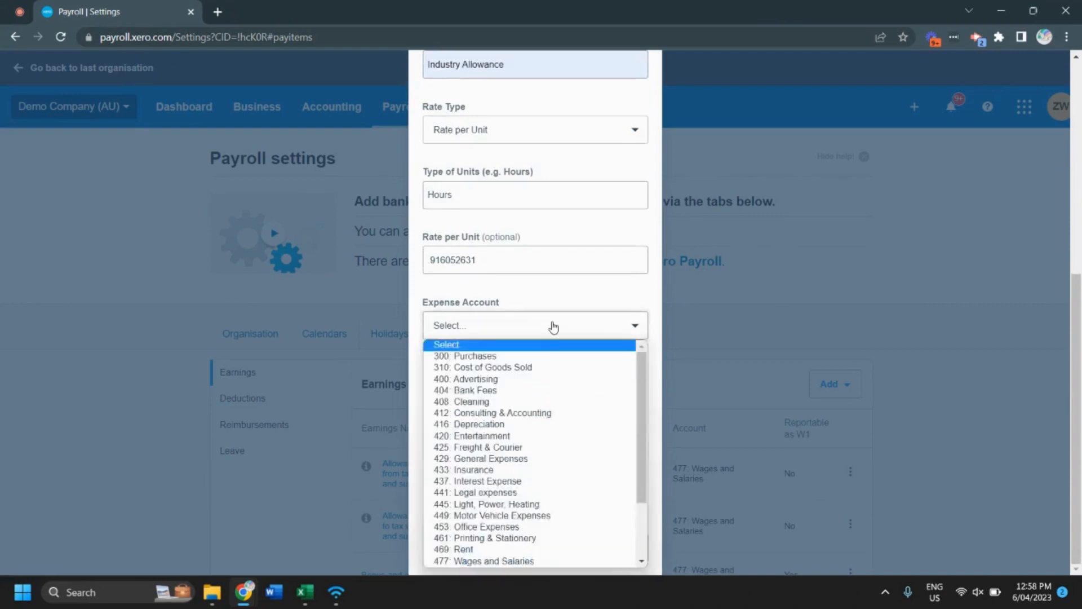
click(514, 562)
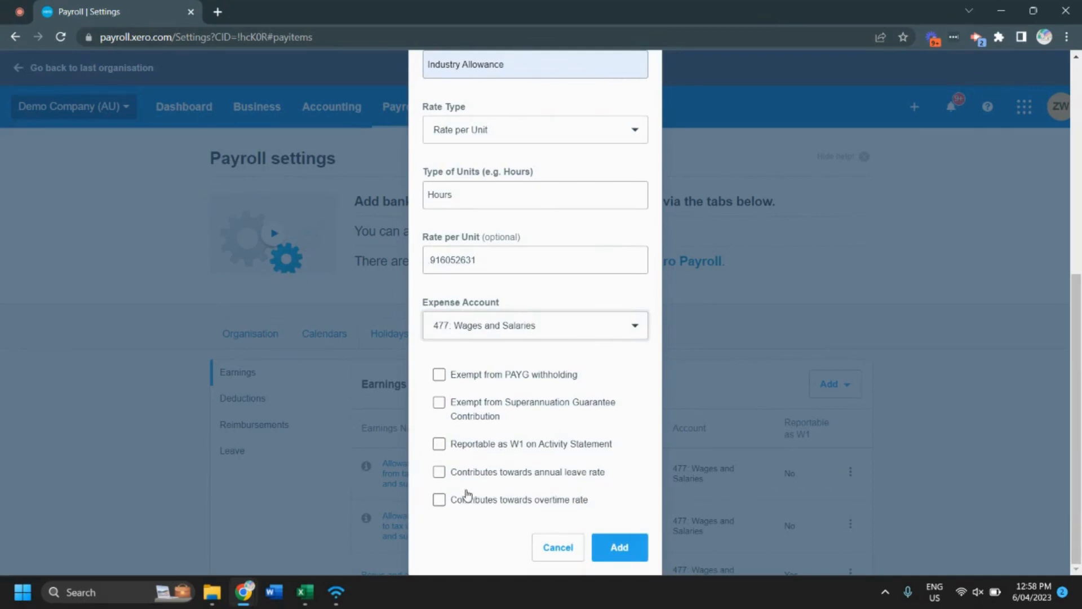
Step: Mark the allowance as reportable at W1 and contributing towards the annual leave and overtime rates, and add the pay item
click(439, 444)
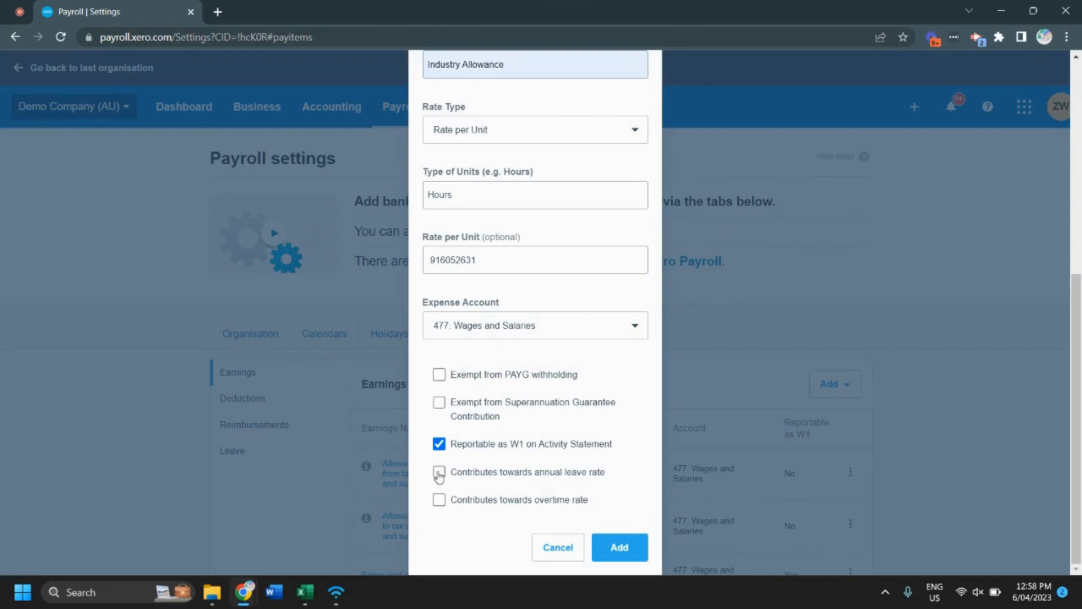
click(439, 473)
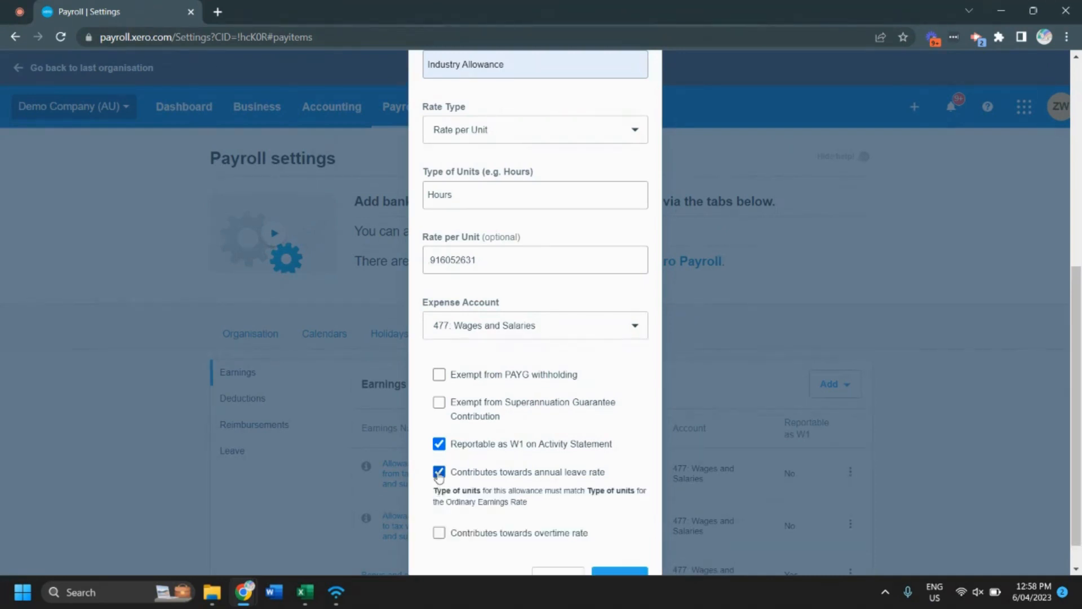
click(439, 533)
scroll(507, 488, down, 2)
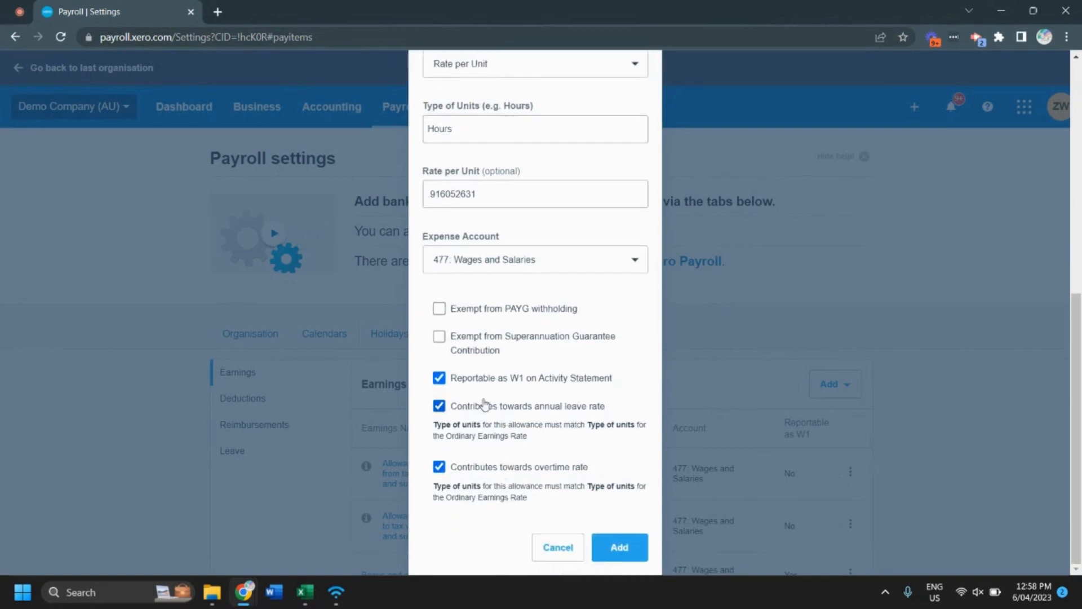
click(618, 550)
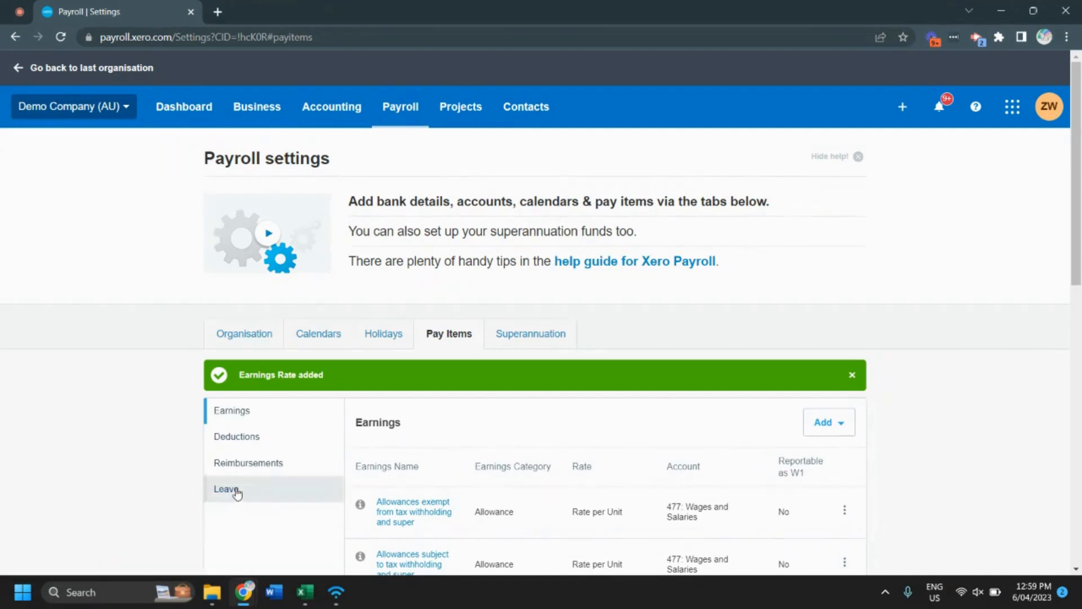
Step: Open the Annual Leave item among the leave pay items for editing
click(236, 492)
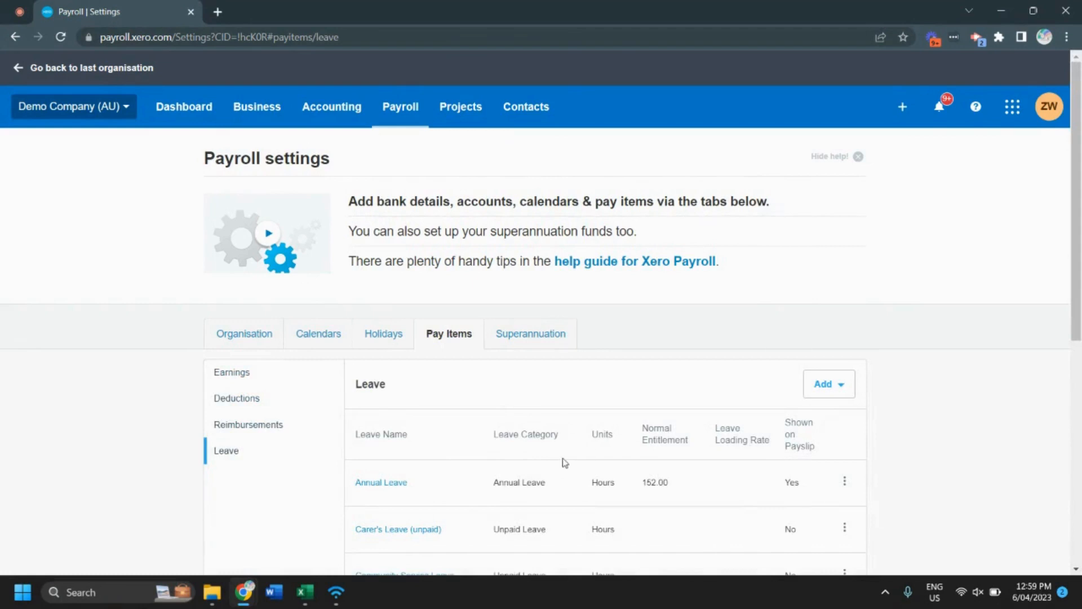
scroll(555, 466, down, 2)
scroll(556, 466, down, 1)
scroll(542, 471, down, 1)
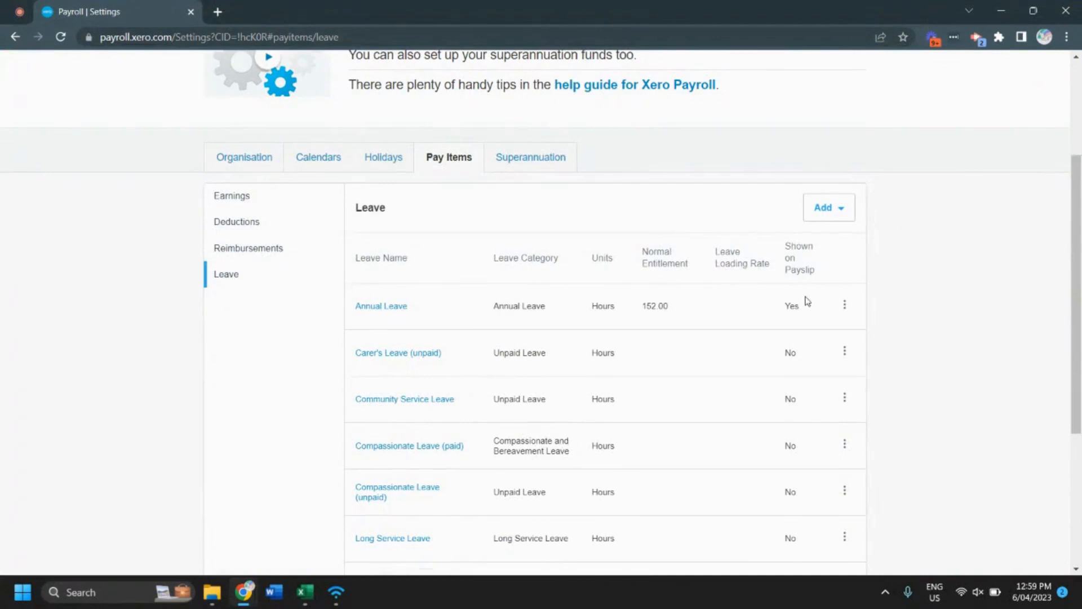
click(845, 308)
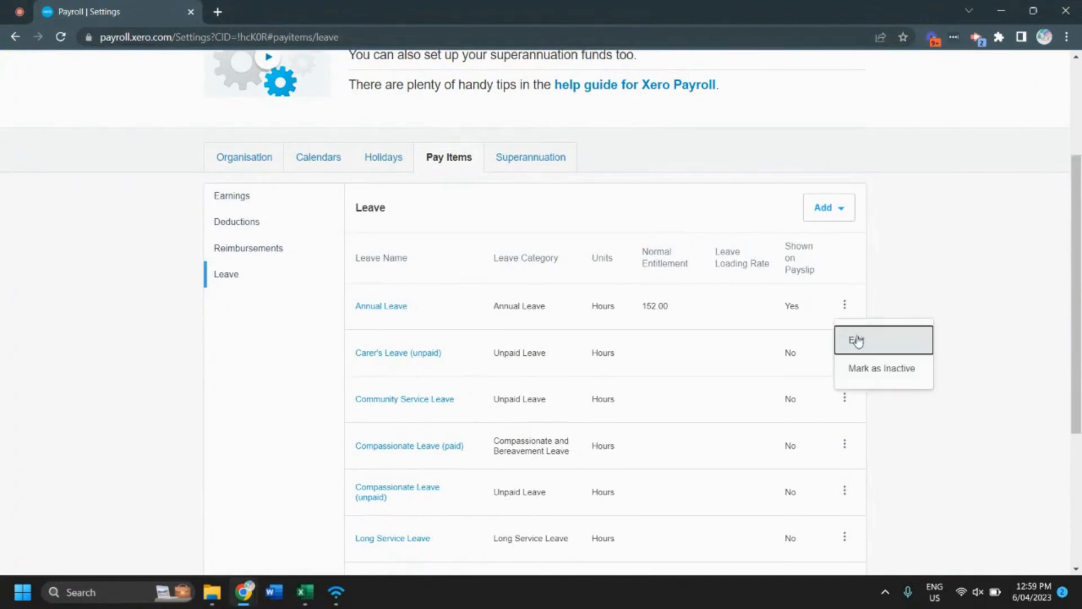
click(856, 340)
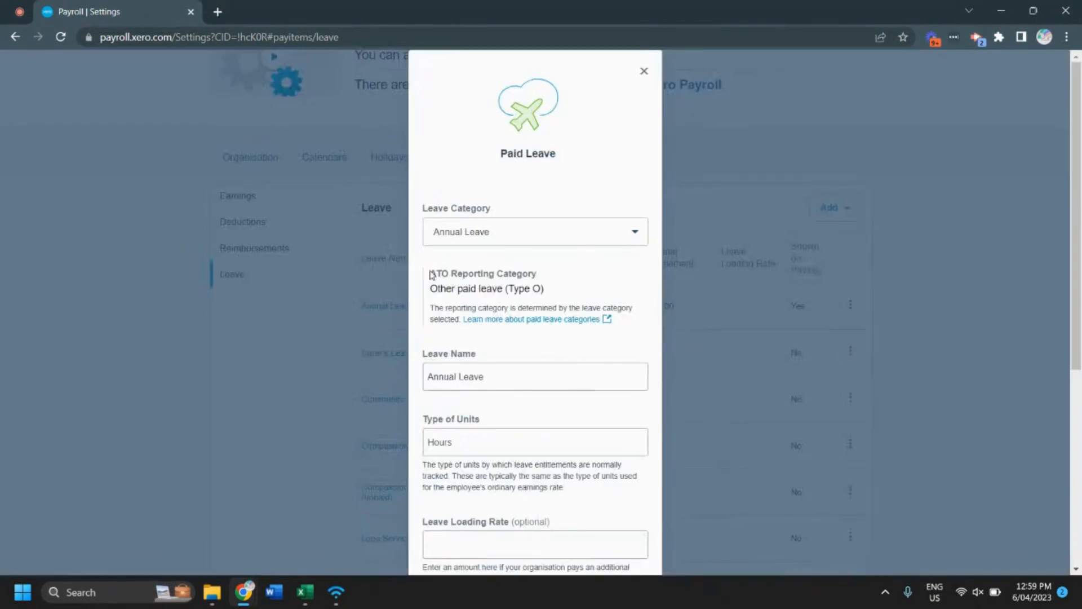
Step: Review the available leave categories, keeping Annual Leave selected, and examine the remaining settings of the Annual Leave item
click(543, 241)
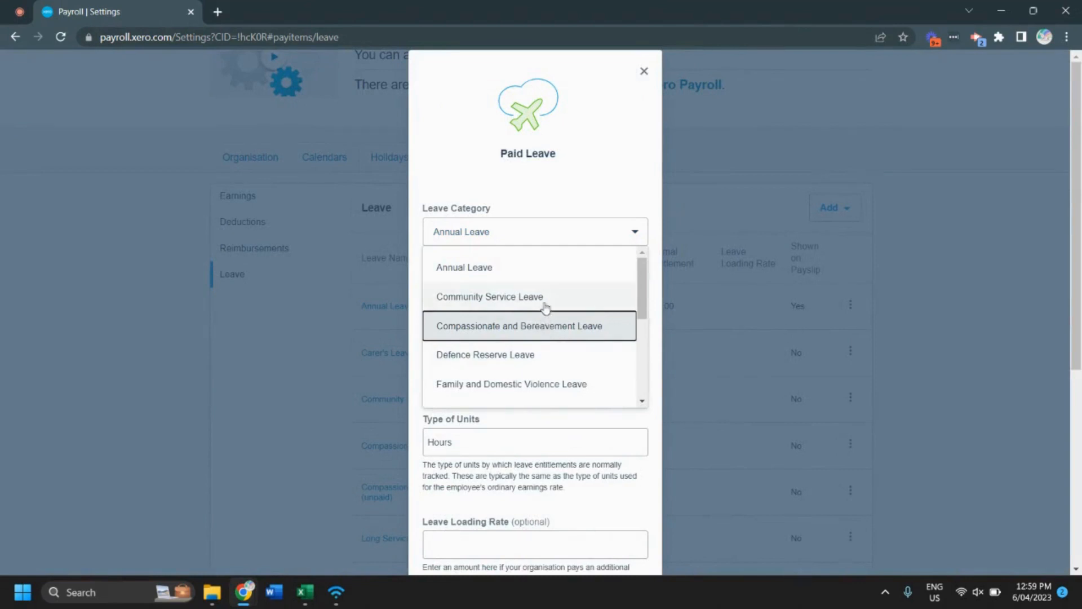
scroll(545, 305, down, 1)
scroll(545, 307, down, 5)
scroll(545, 338, up, 5)
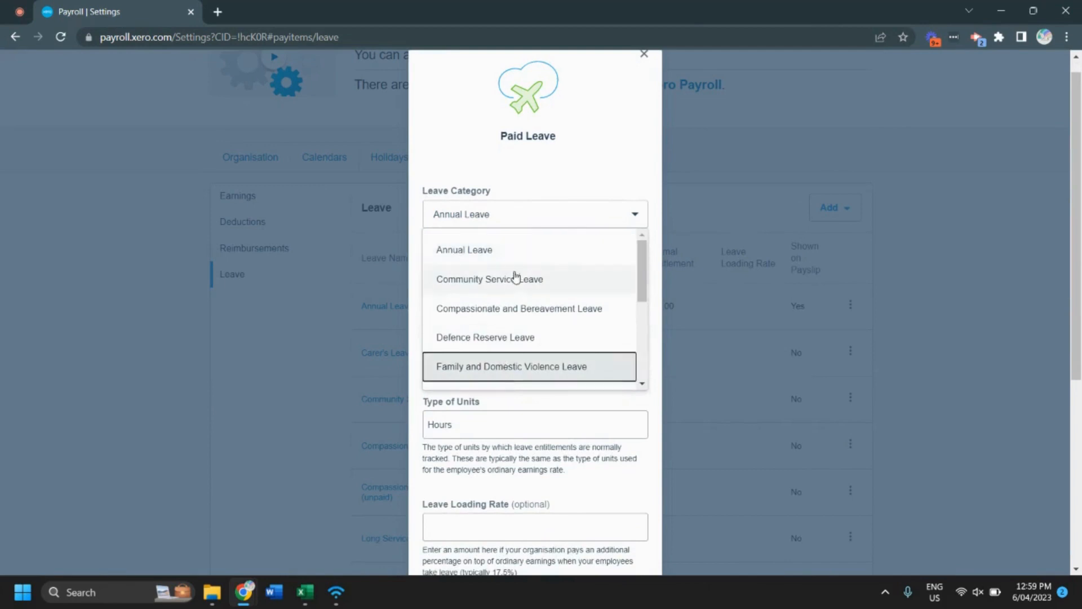
click(504, 255)
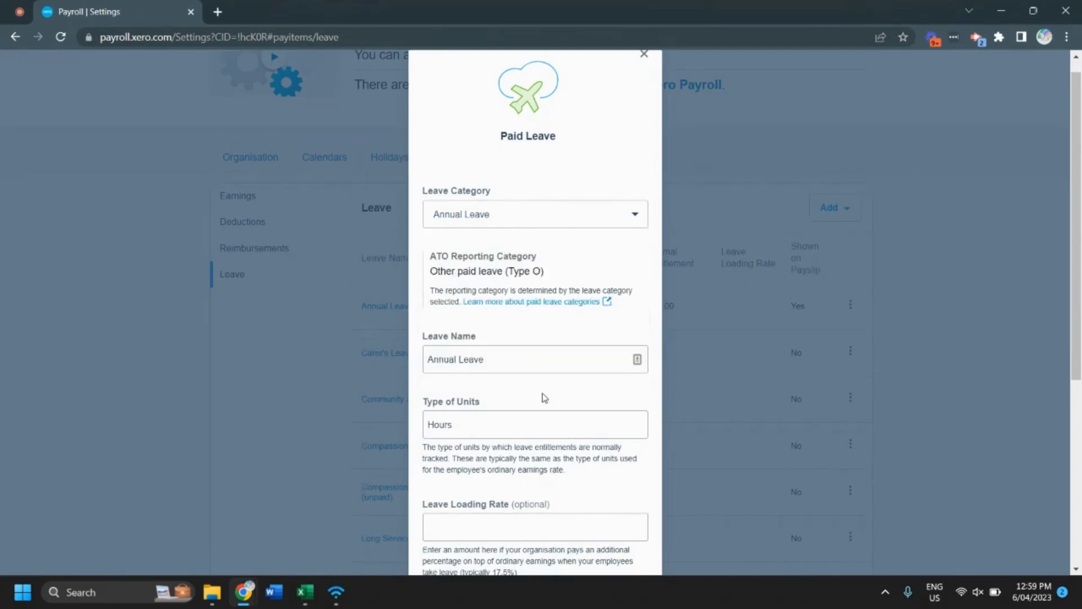
scroll(544, 399, down, 3)
scroll(545, 398, down, 2)
scroll(599, 526, up, 1)
click(632, 570)
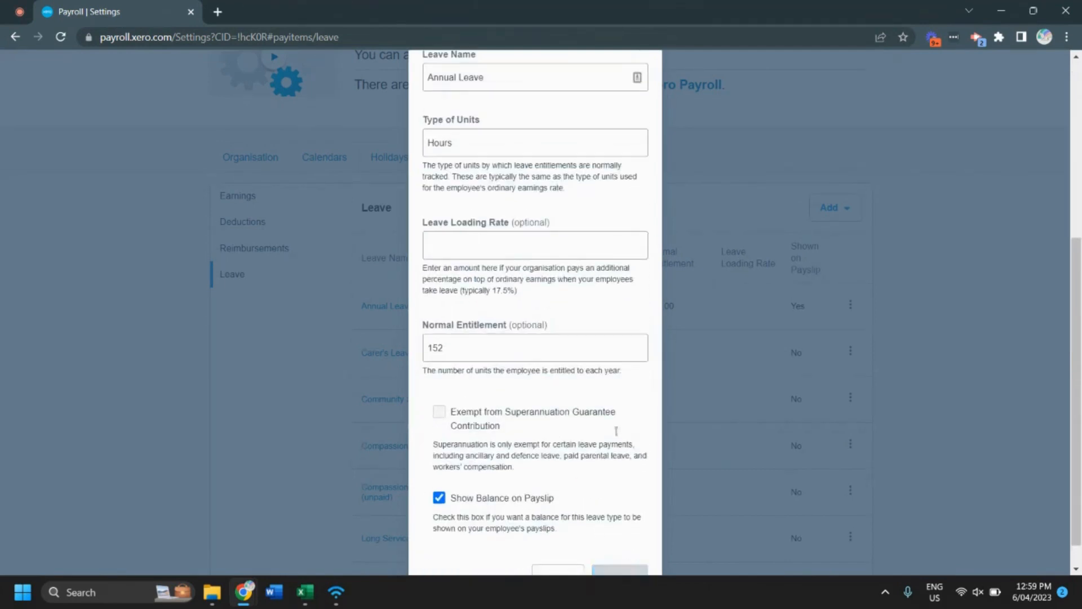
Step: Save the Annual Leave item and look over the list of leave pay items
scroll(561, 302, down, 3)
scroll(531, 323, up, 1)
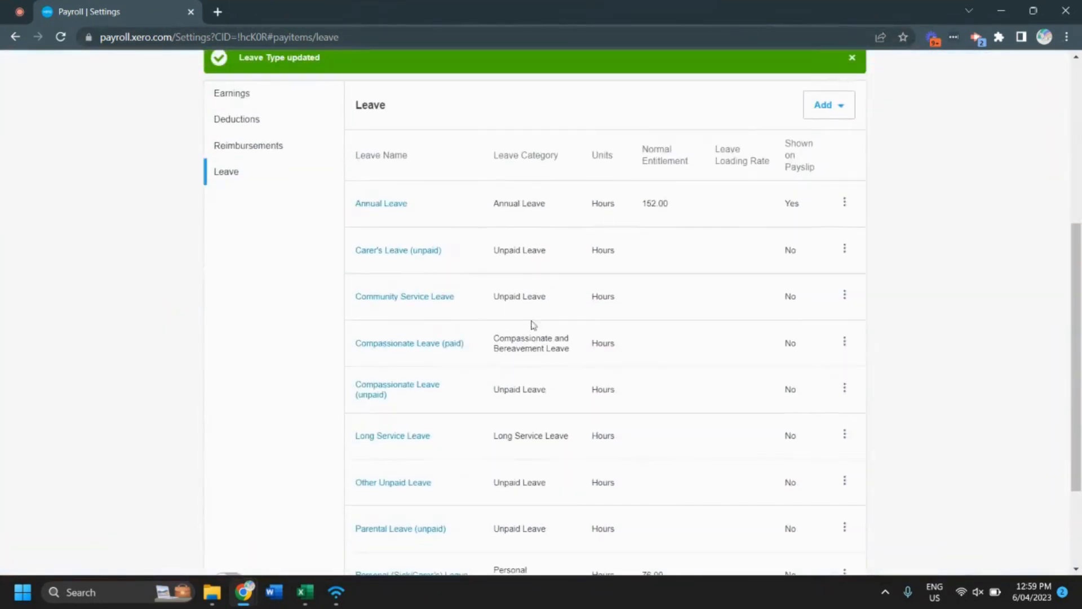
scroll(527, 496, down, 3)
scroll(525, 503, up, 8)
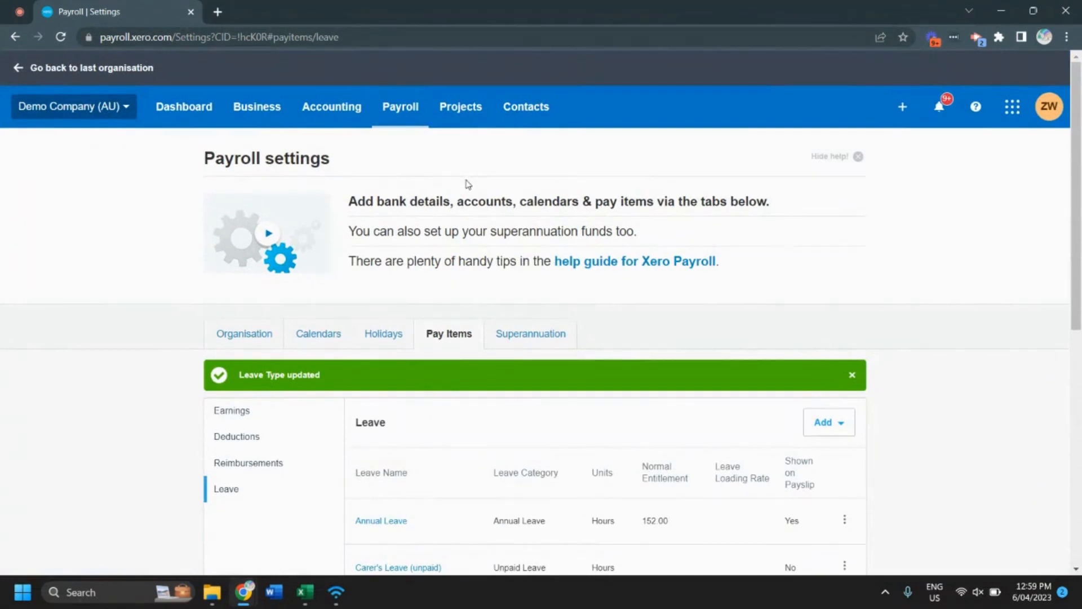
Step: Open the pay template of the second employee in the payroll employee list, who is on the Weekly Calendar
click(407, 121)
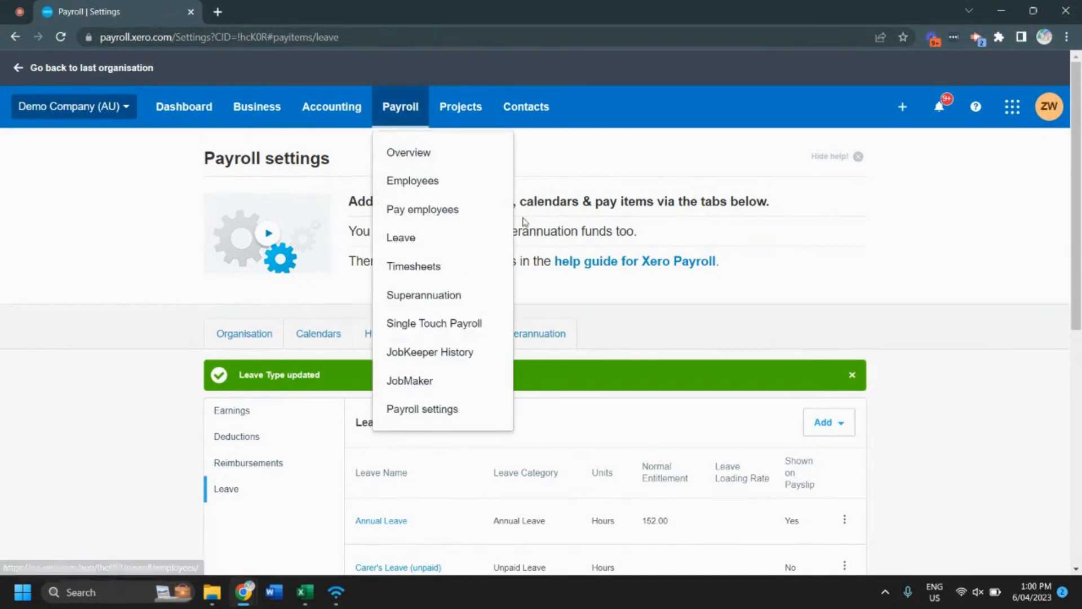
click(446, 185)
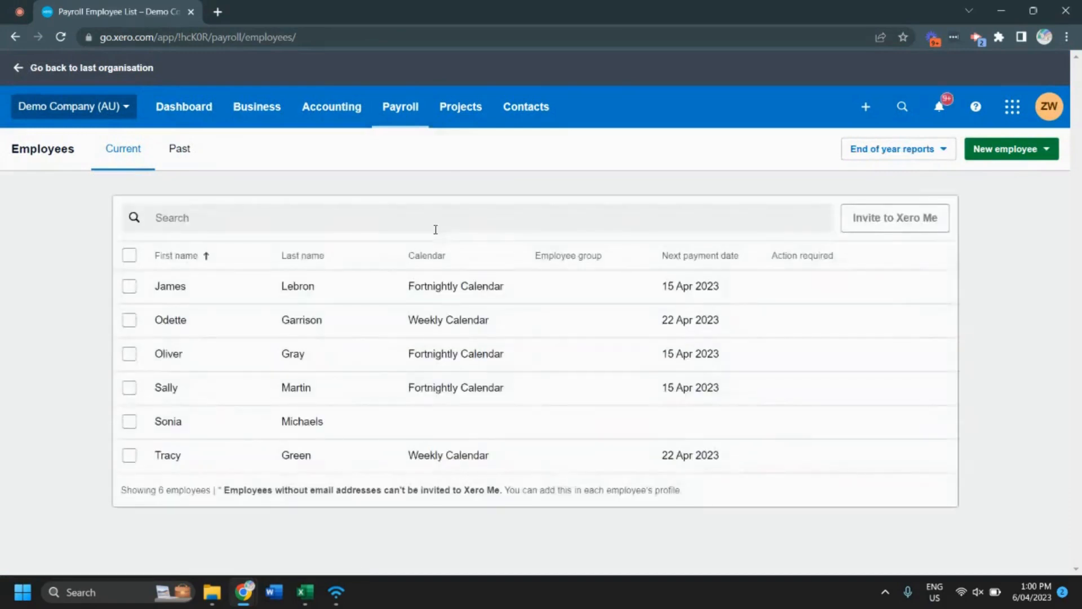
click(289, 323)
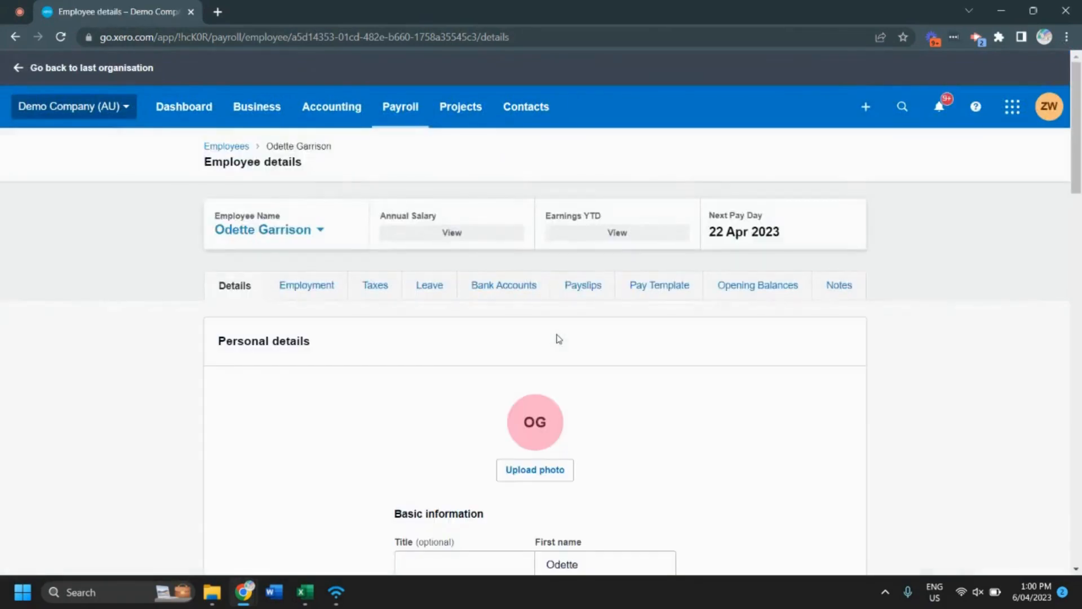
click(638, 296)
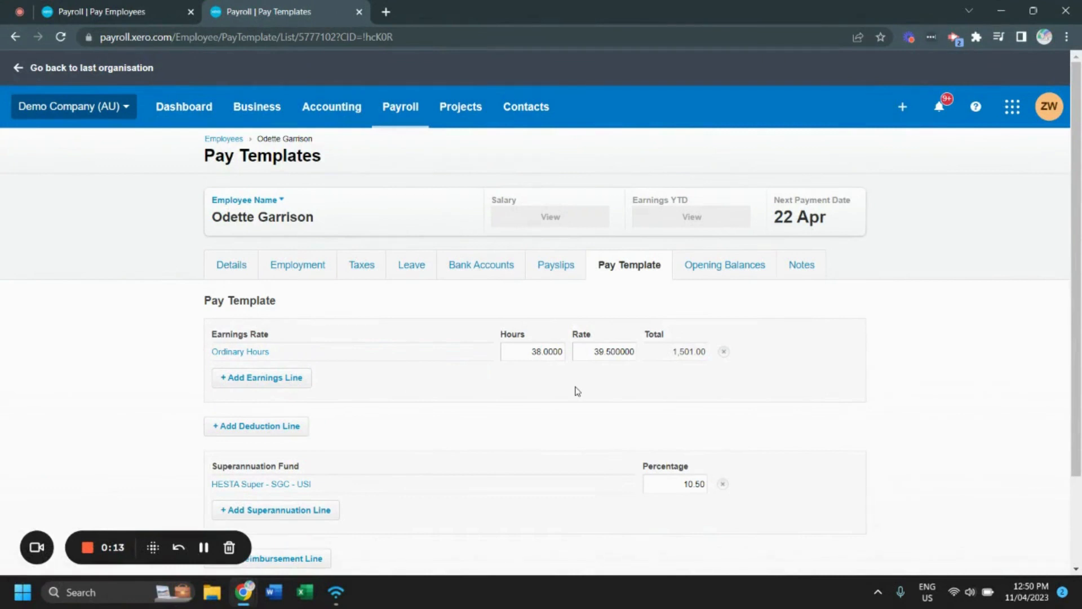
Step: Add an Industry Allowance earnings line to the pay template, calculated with Use Earnings Rate
click(277, 382)
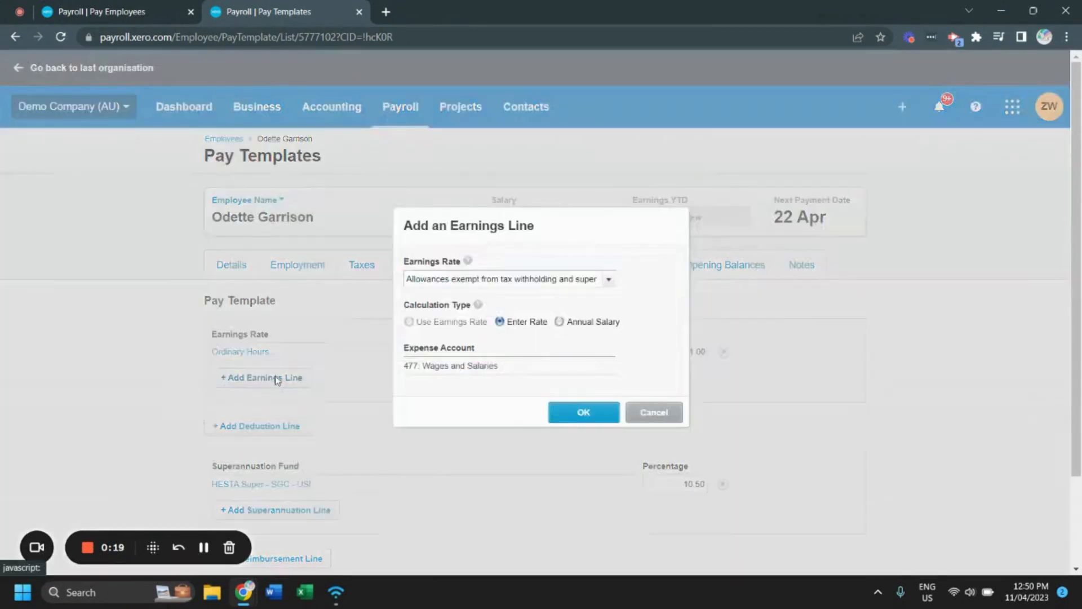
click(609, 279)
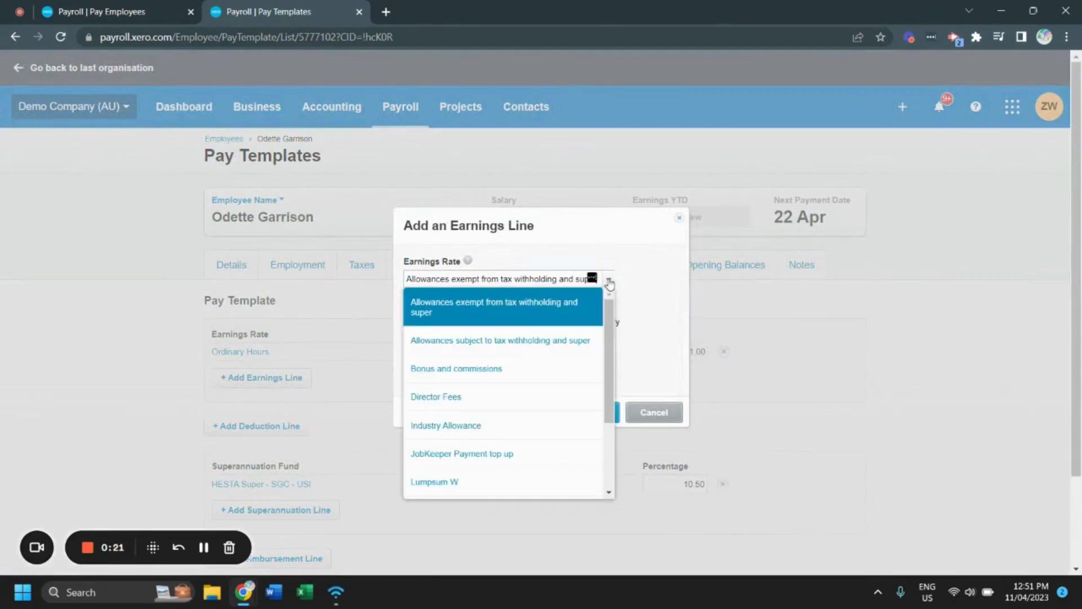
click(475, 436)
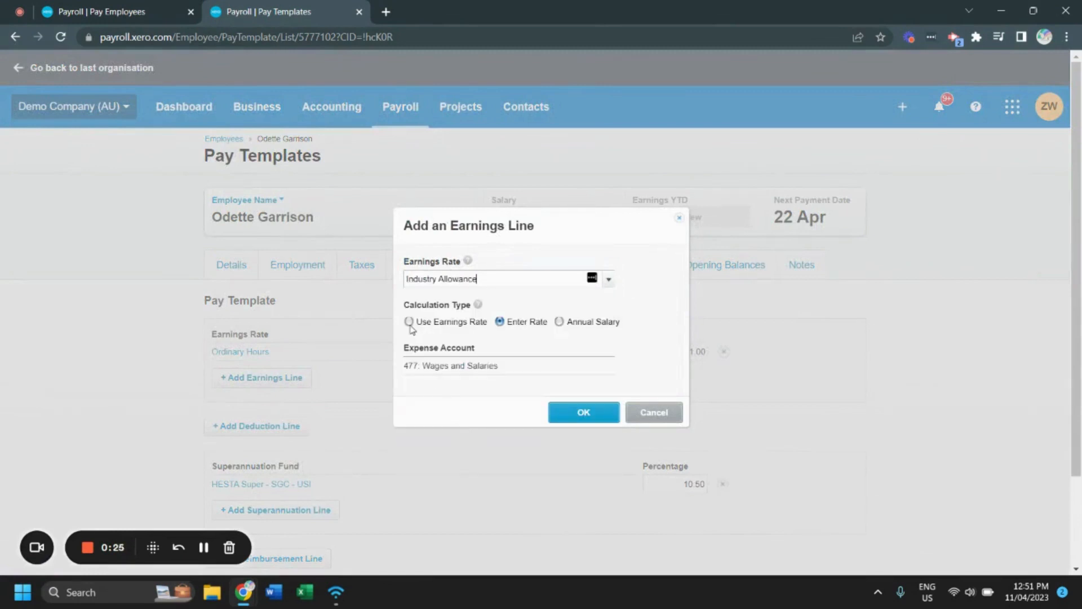
click(409, 323)
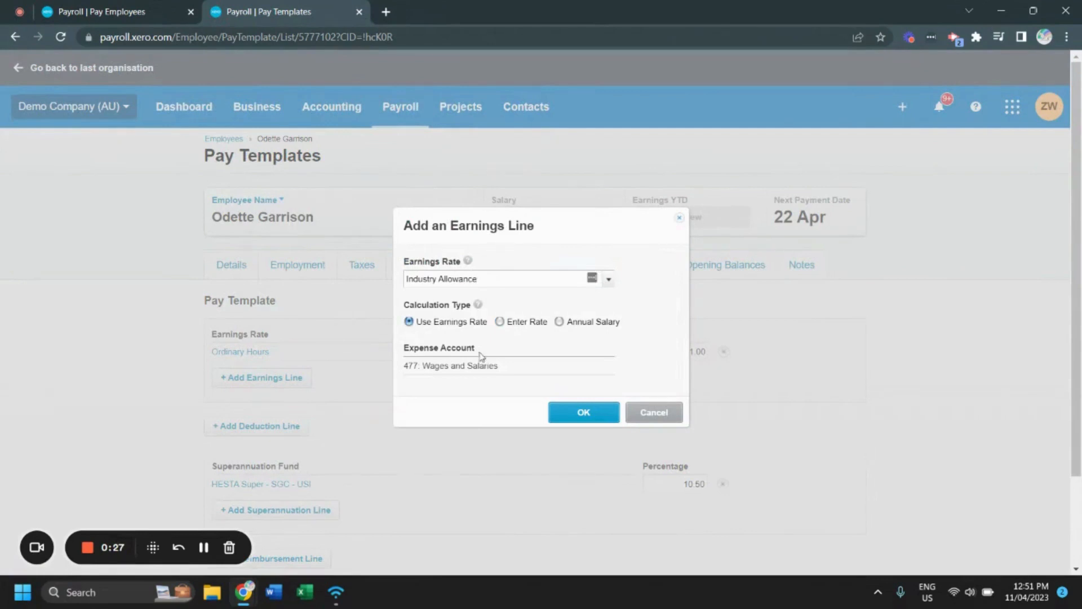
click(600, 413)
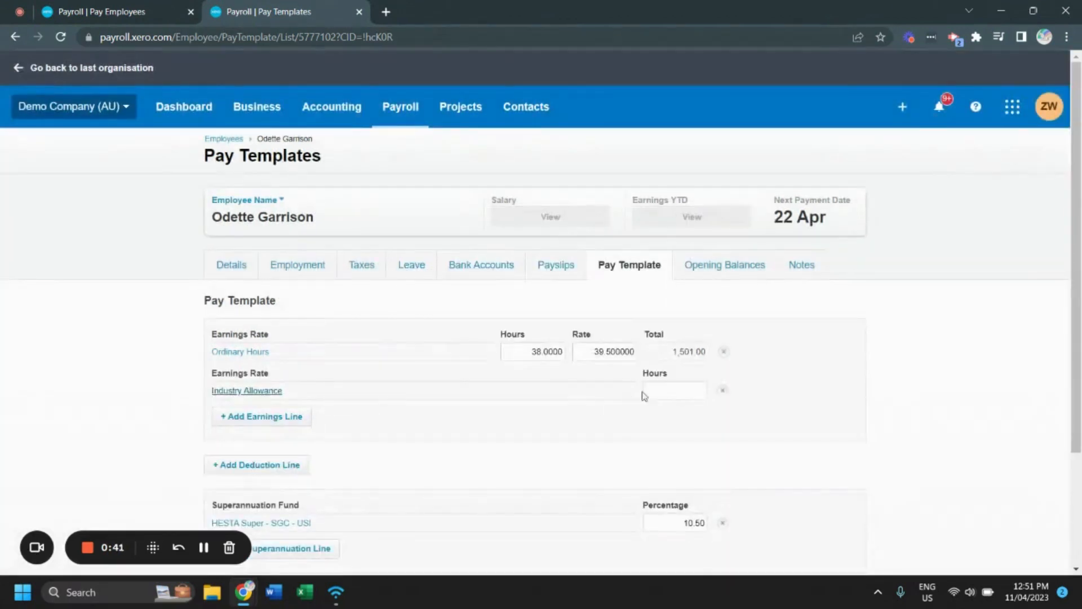
Step: Set the hours of the Industry Allowance earnings line to 38
click(694, 388)
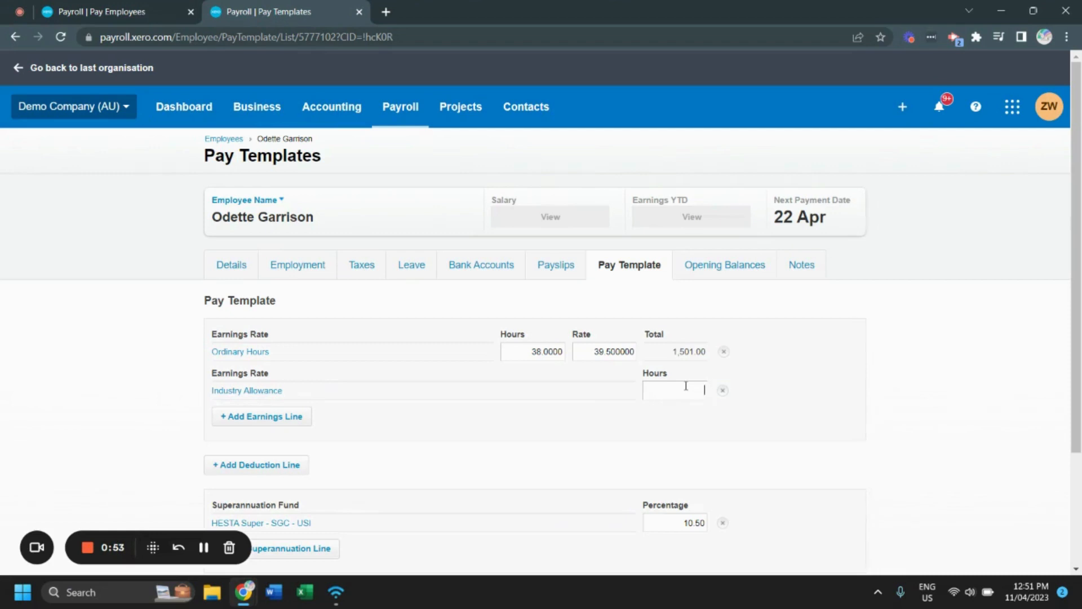
text(38)
click(772, 371)
Step: Set the Ordinary Hours rate to 38.583948 and save the employee's pay template
click(587, 350)
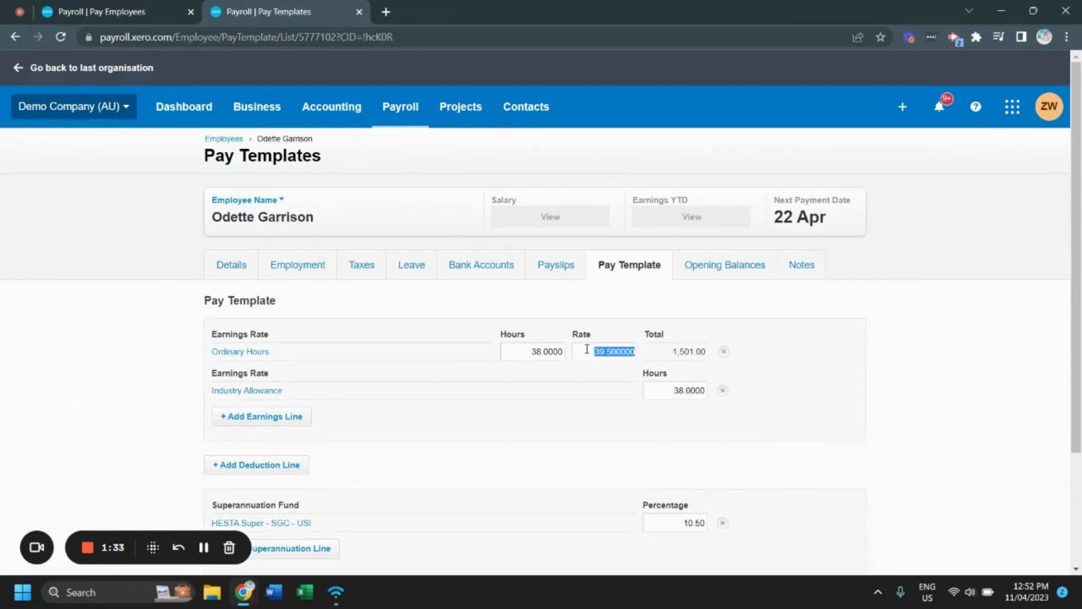
text(38.583948)
click(794, 336)
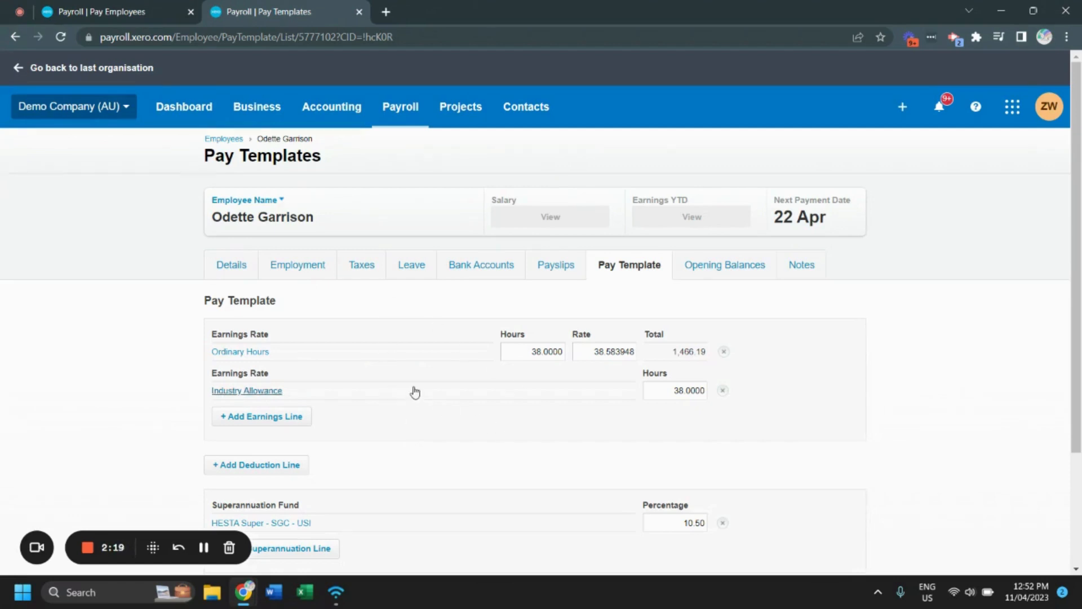
scroll(626, 440, down, 3)
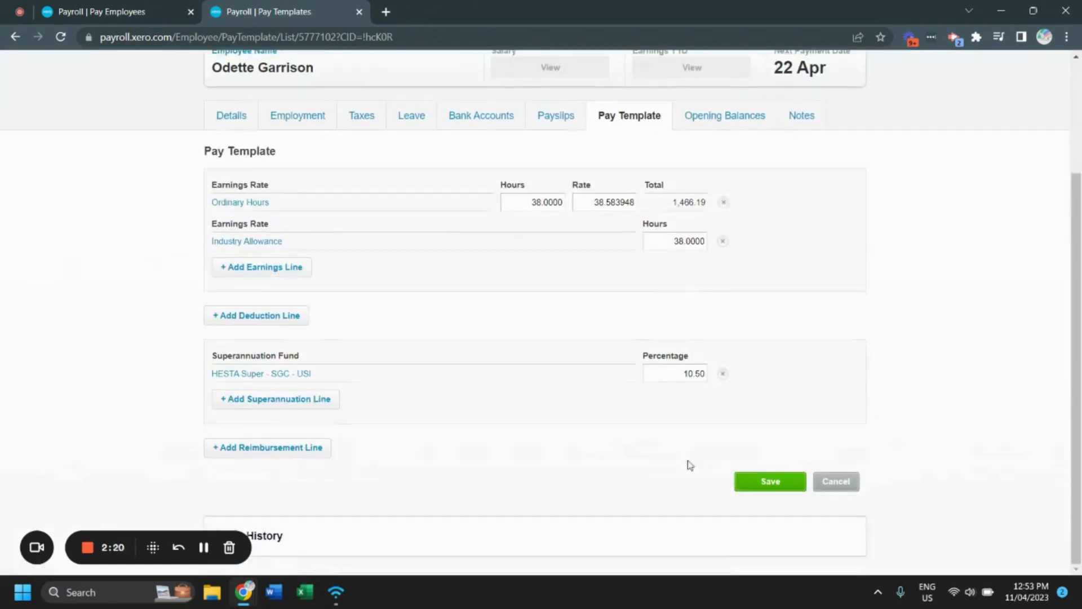
click(762, 490)
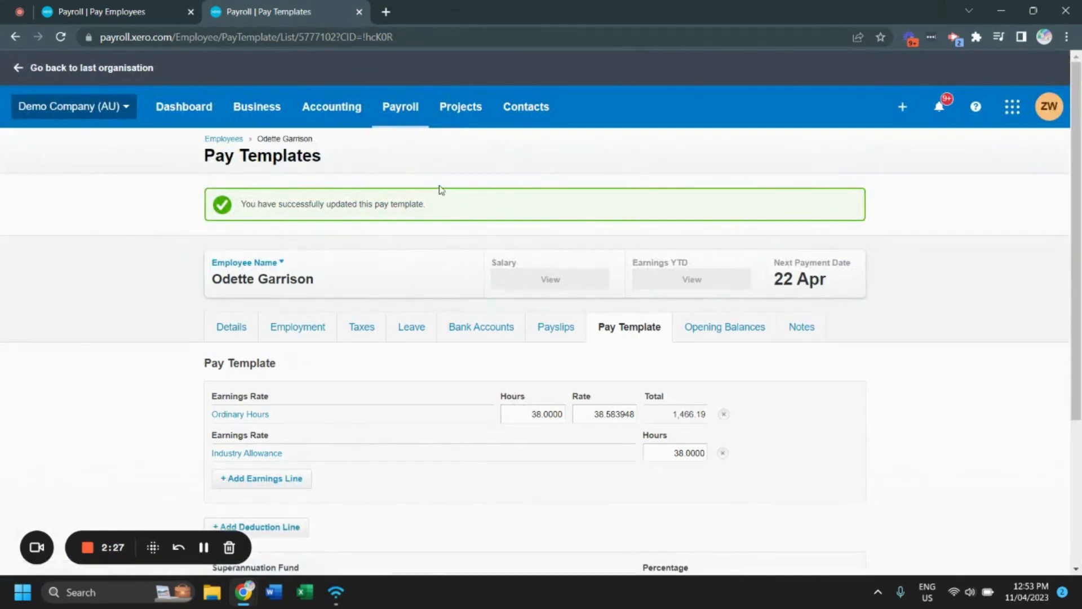
Step: Open the draft Weekly Calendar pay run for the week ending 21 Apr 2023
click(424, 117)
click(465, 215)
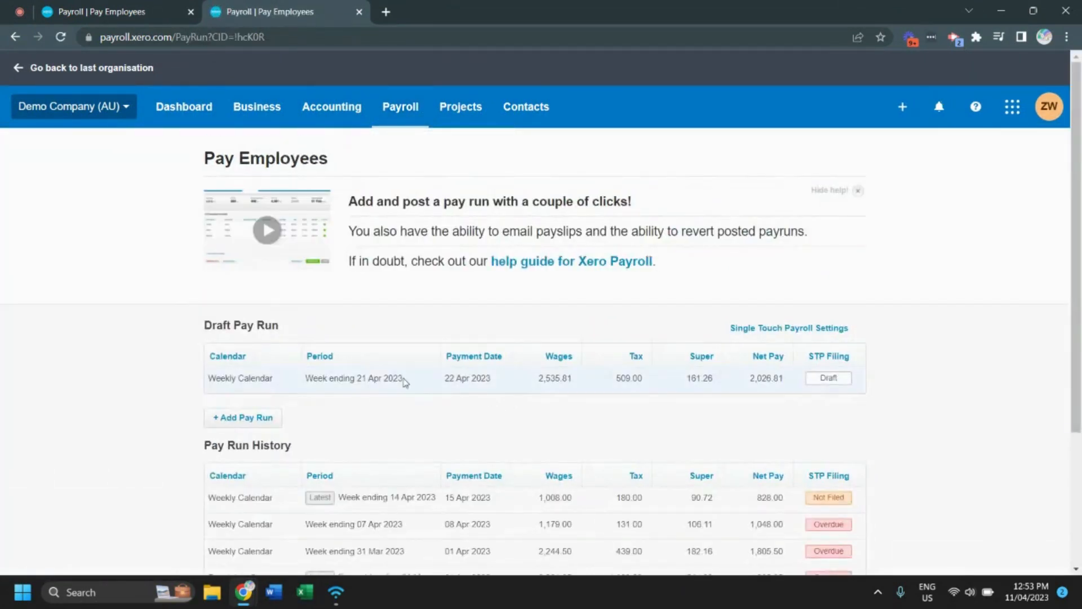
click(350, 378)
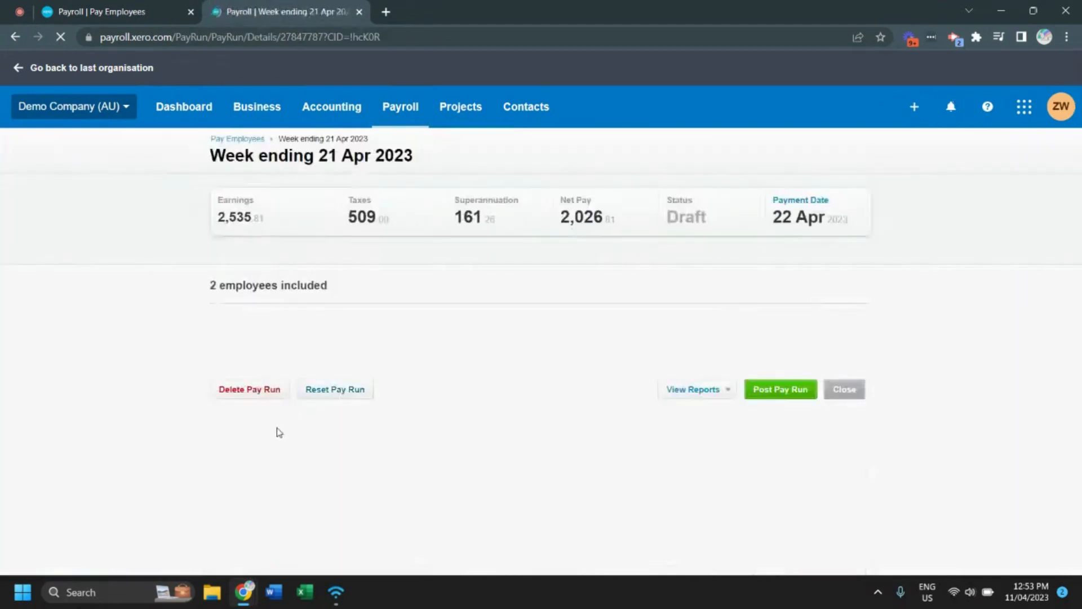
Step: Reset the draft pay run and open the payslip of the employee whose pay template was updated
click(334, 512)
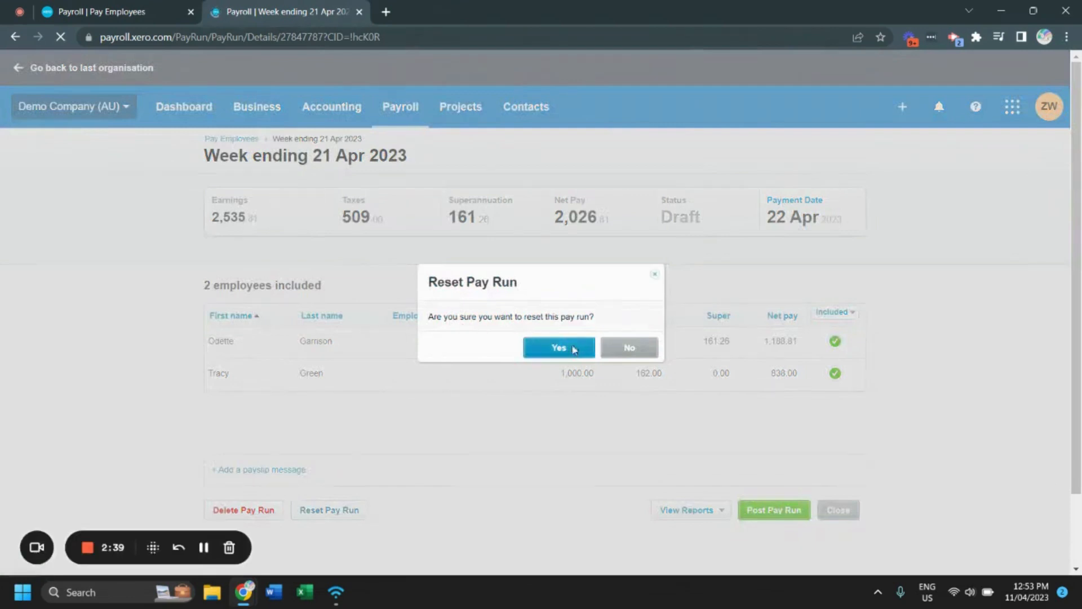
click(567, 346)
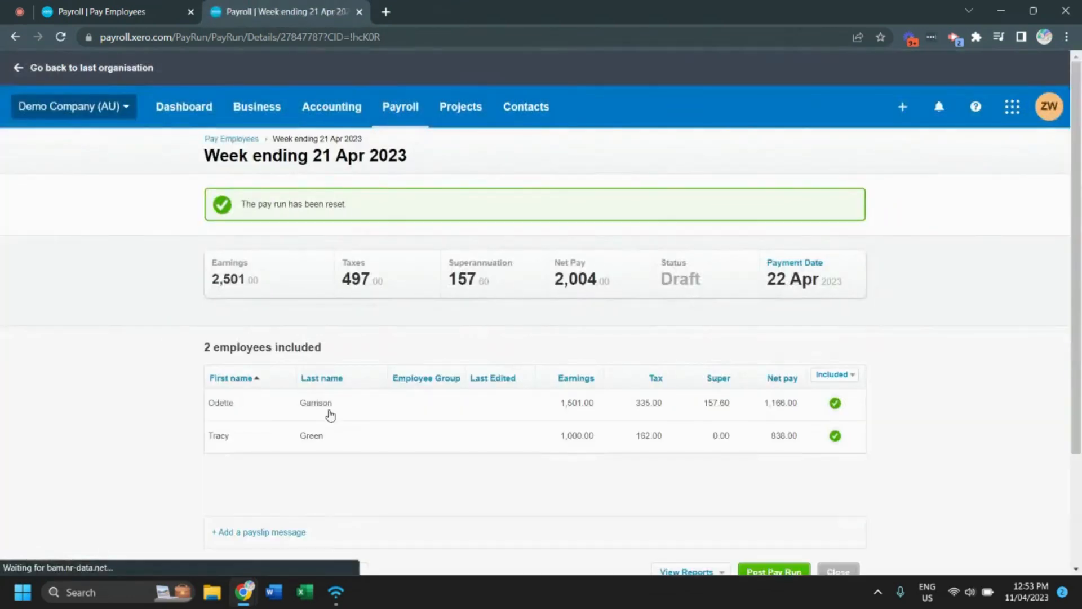
click(329, 406)
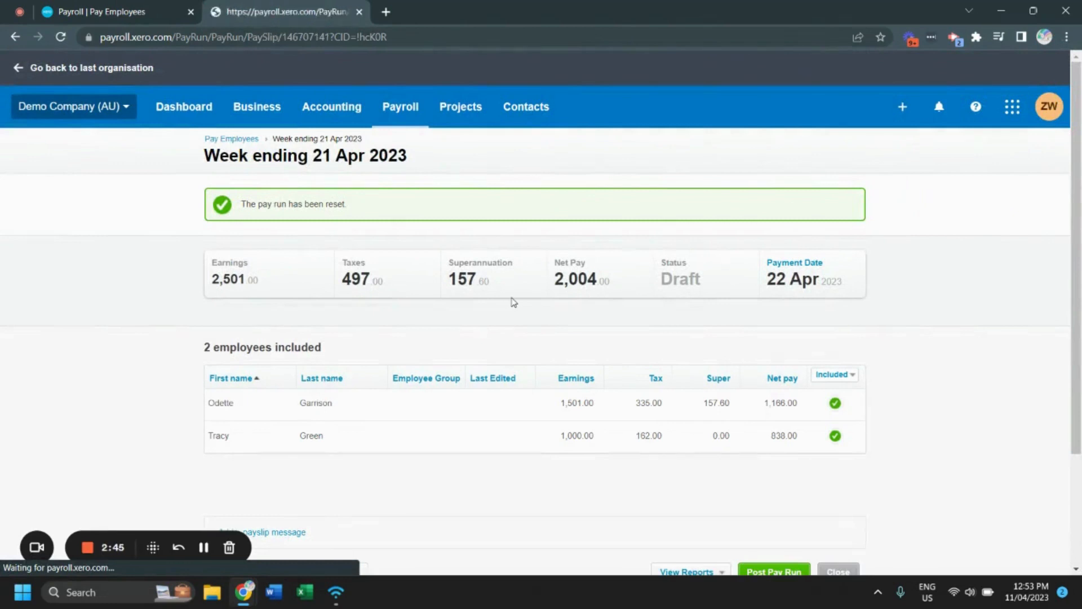